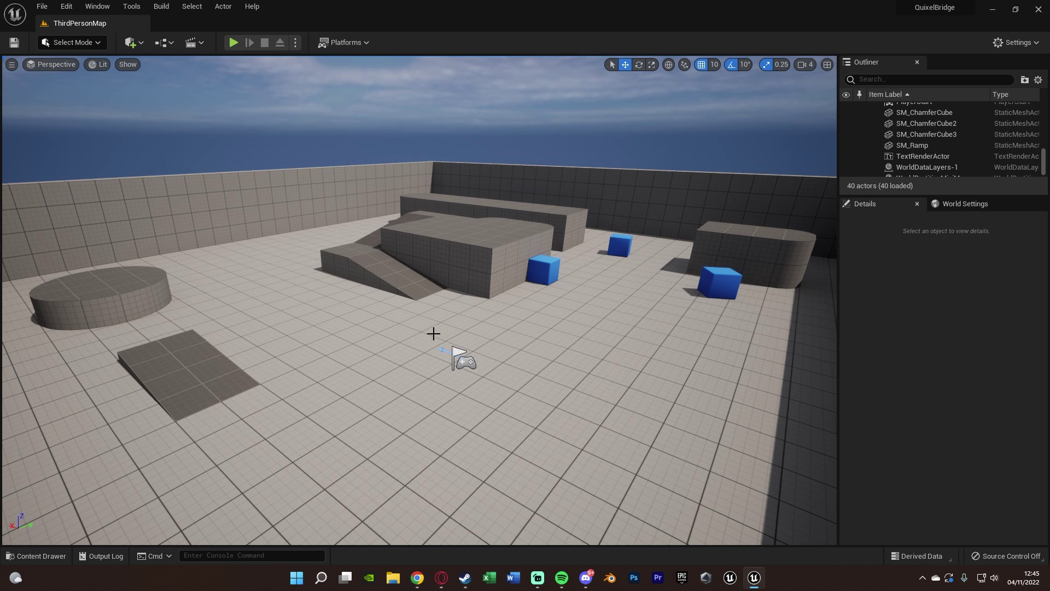
right_drag(460, 365, 487, 360)
key(w)
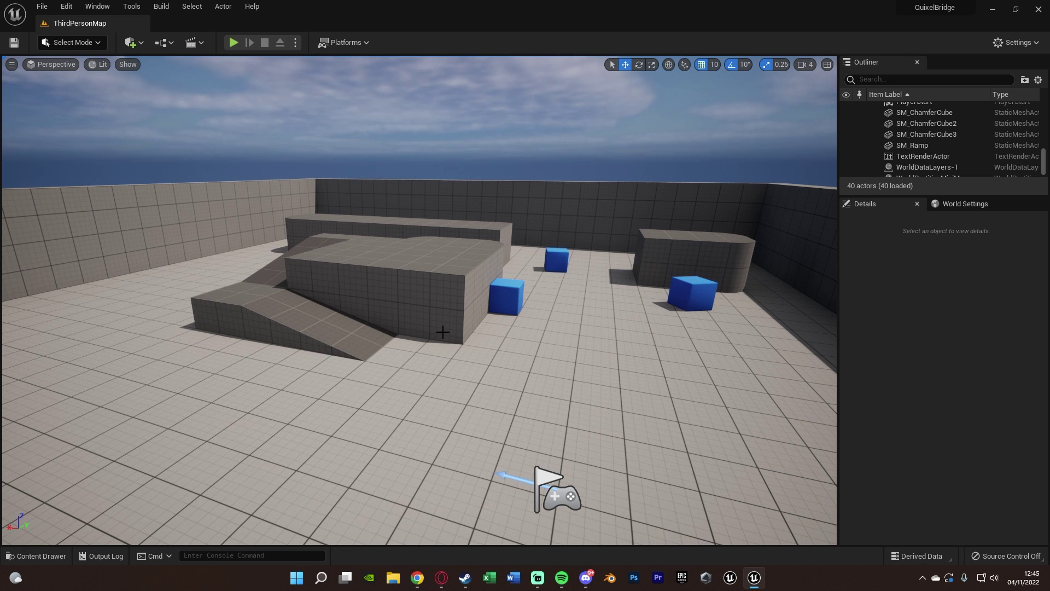
right_drag(420, 300, 353, 300)
right_drag(443, 332, 476, 332)
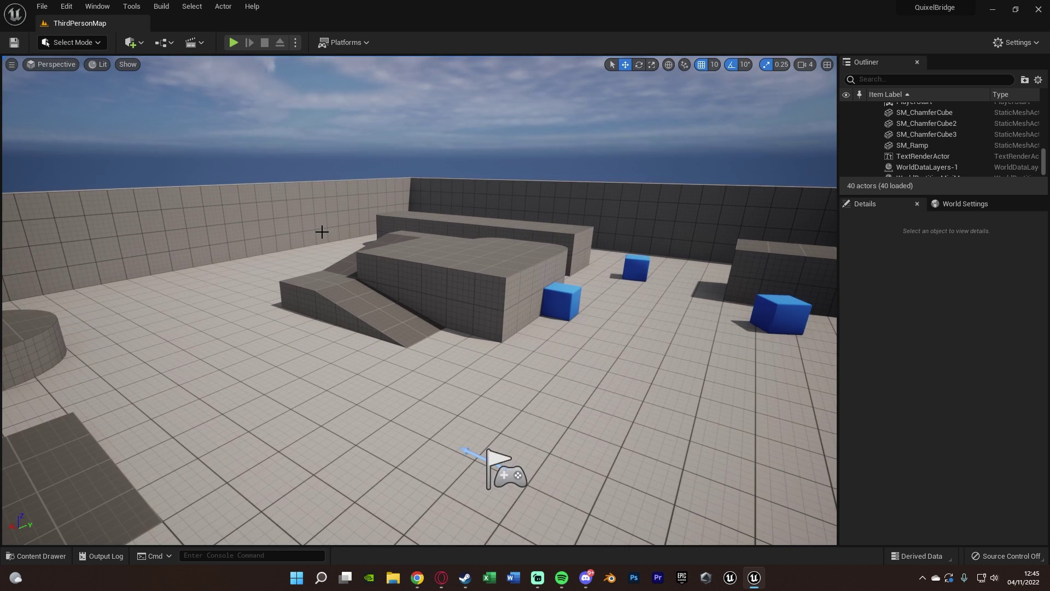
Look up the Bridge plugin in the plugin list to check whether it is enabled, and close the list
click(68, 6)
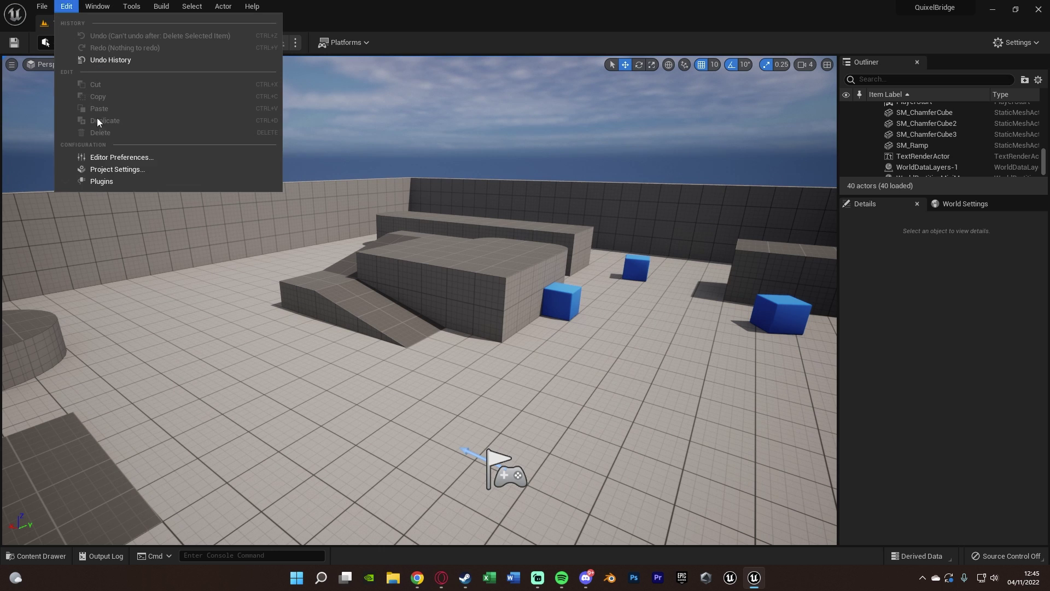
click(102, 181)
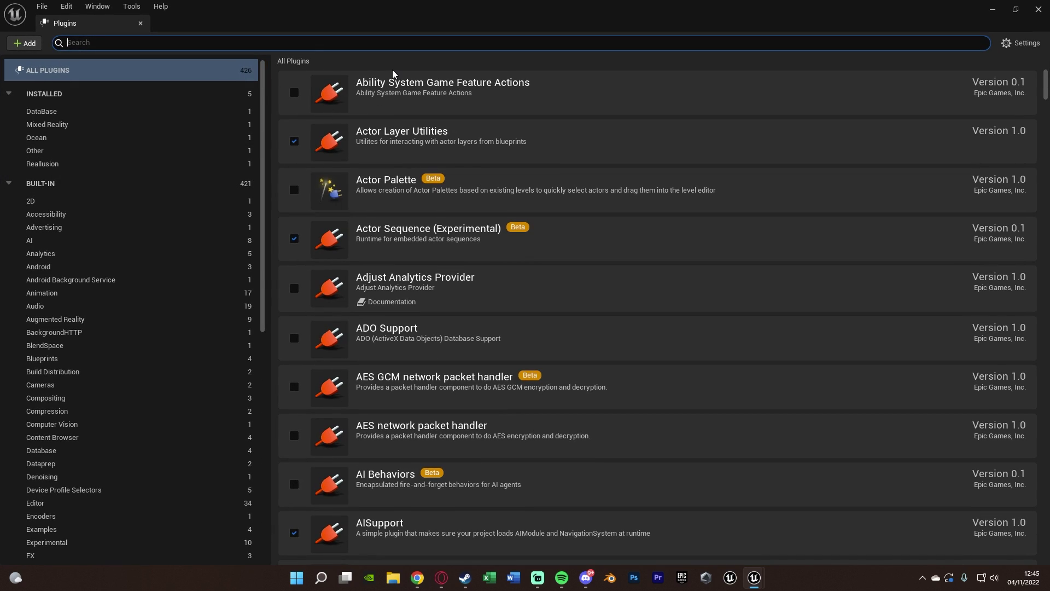
text(bridge)
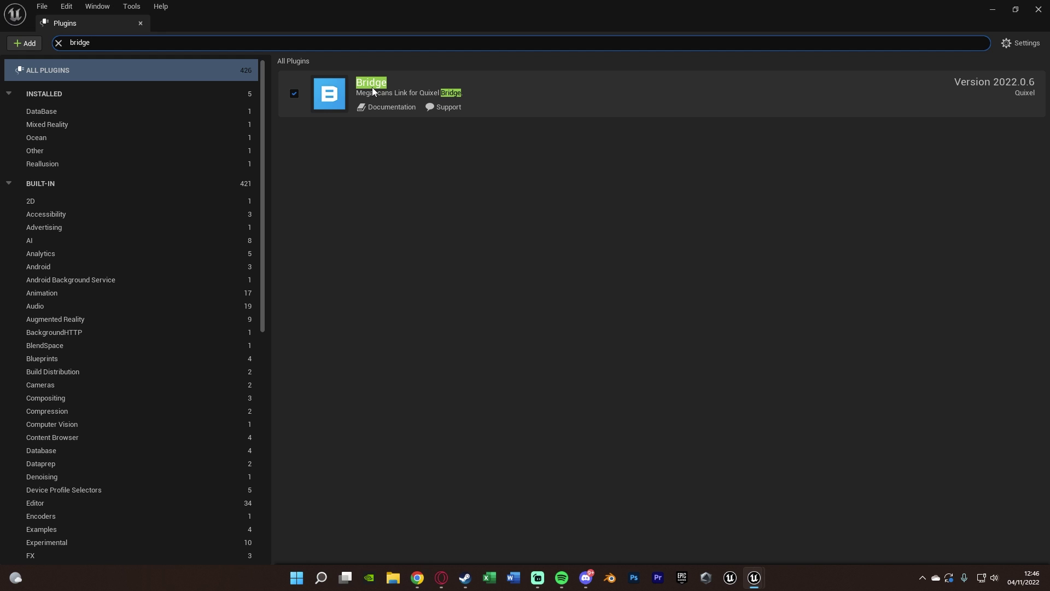
click(1038, 11)
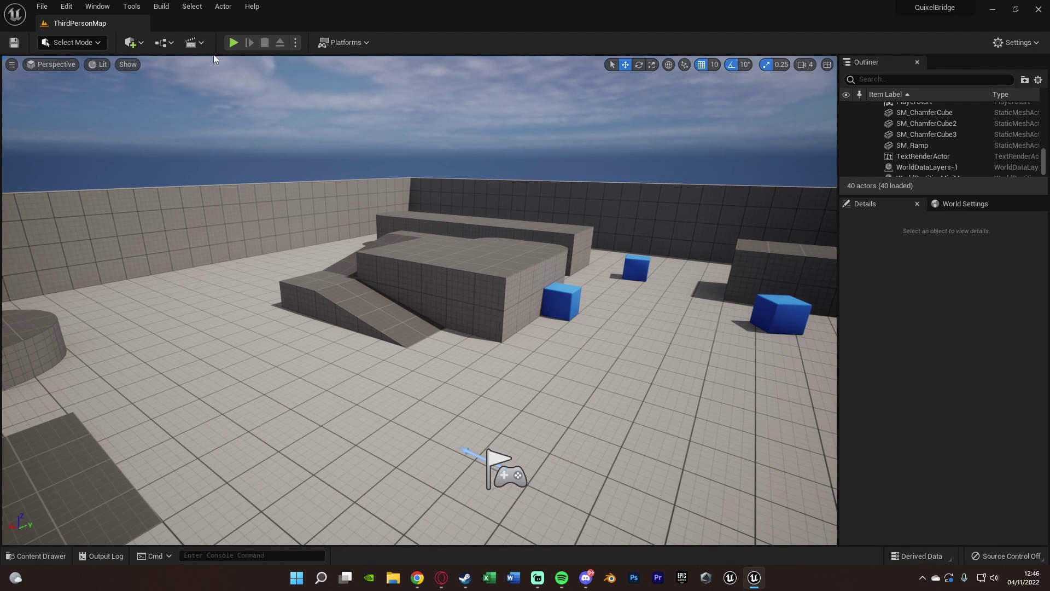
Open Quixel Bridge from the level editor and maximize its window
click(141, 43)
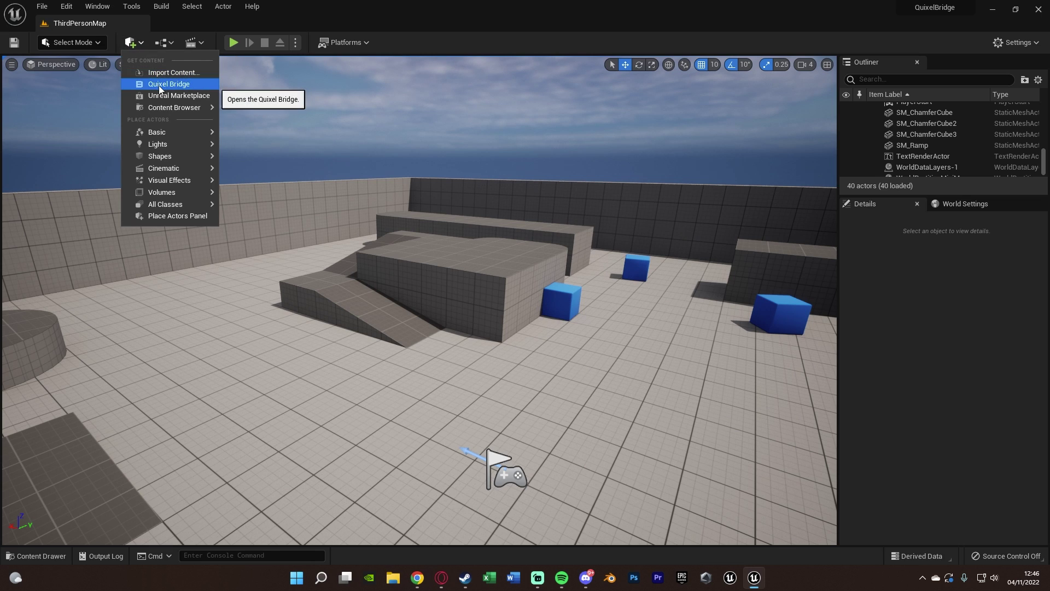
mouse_move(170, 108)
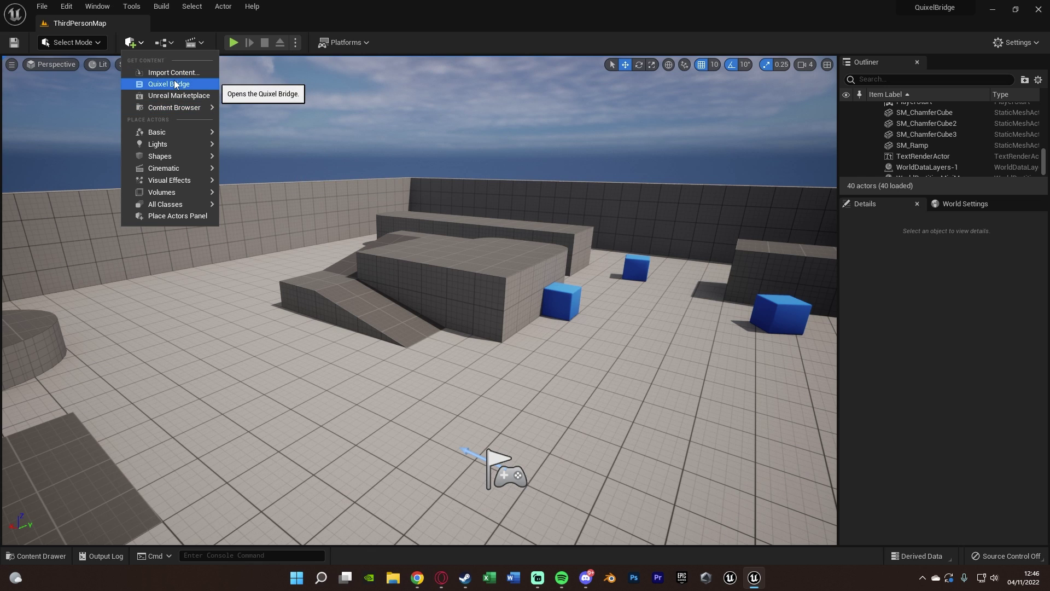
click(174, 83)
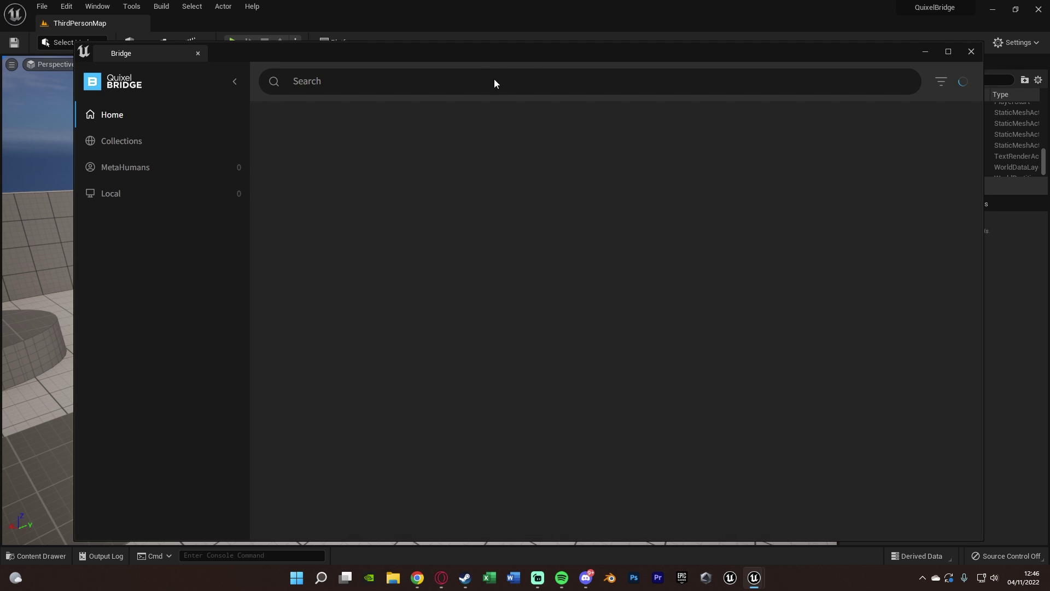
drag(536, 48, 511, 2)
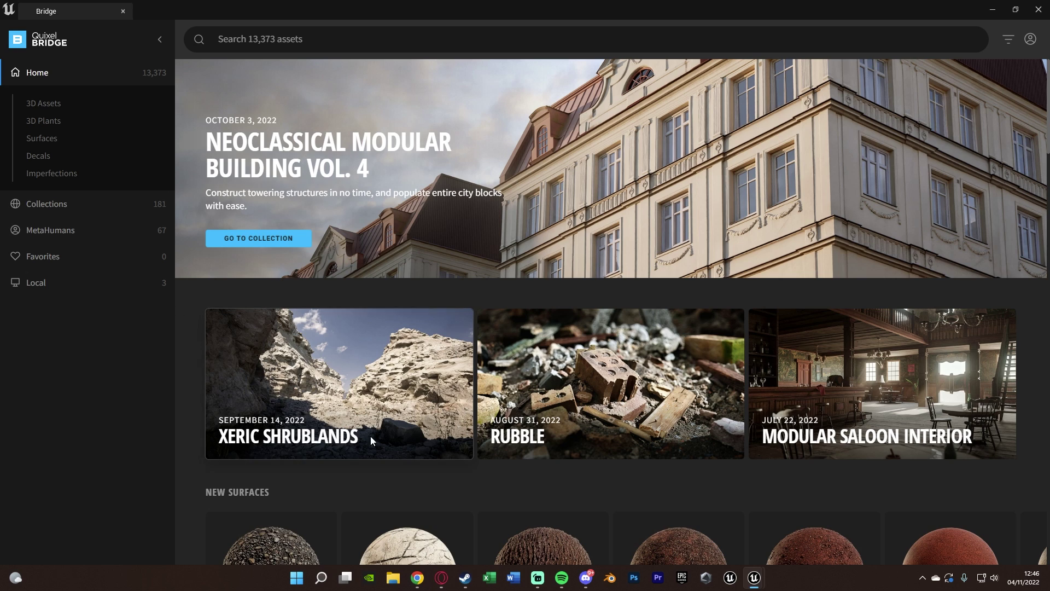
Go to the Wall category under 3D Assets, Building, and look through its assets
click(59, 110)
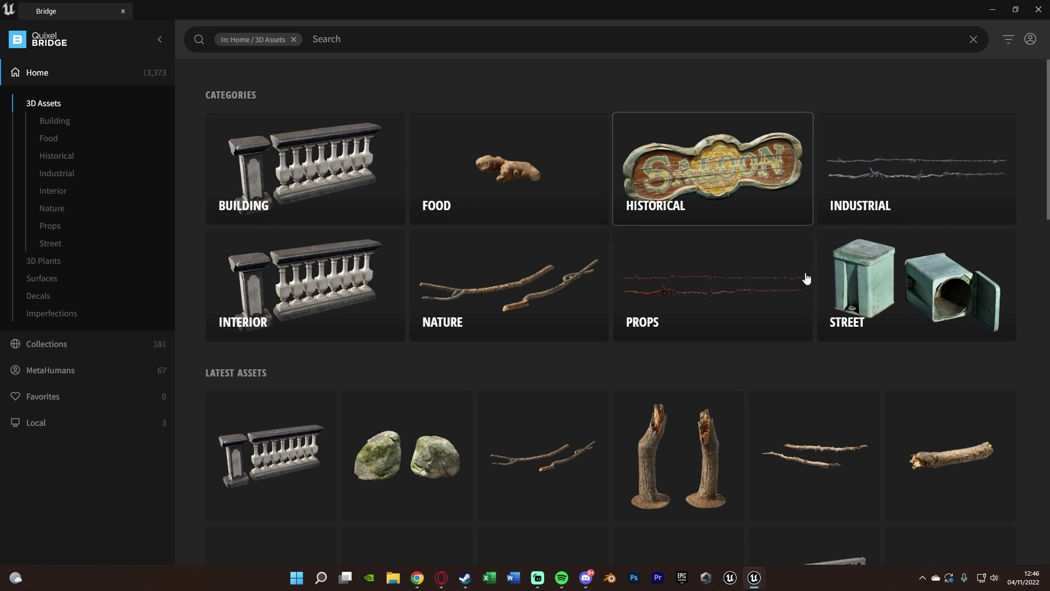
click(308, 162)
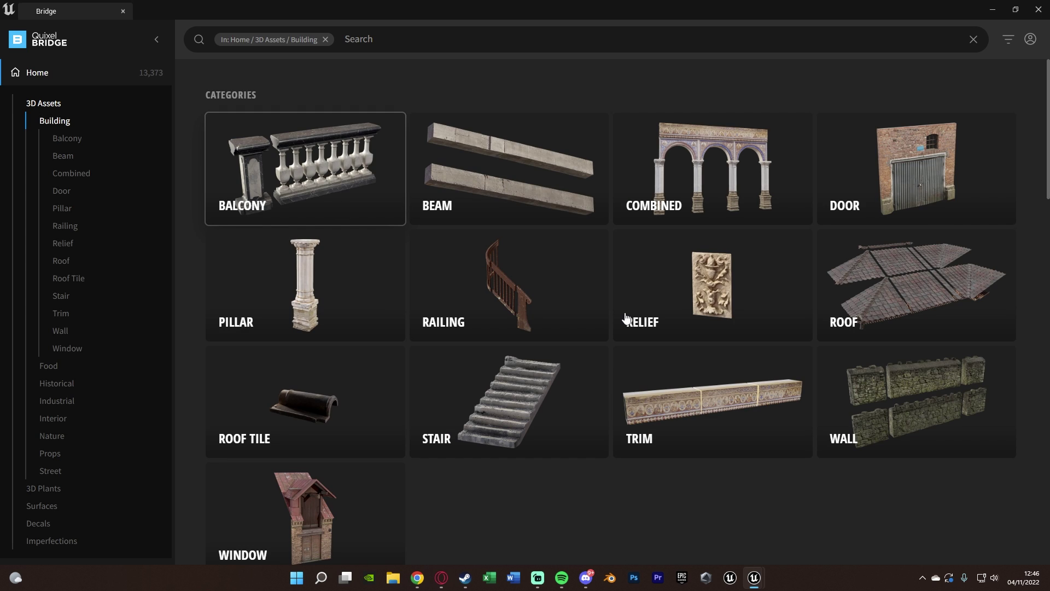
click(882, 387)
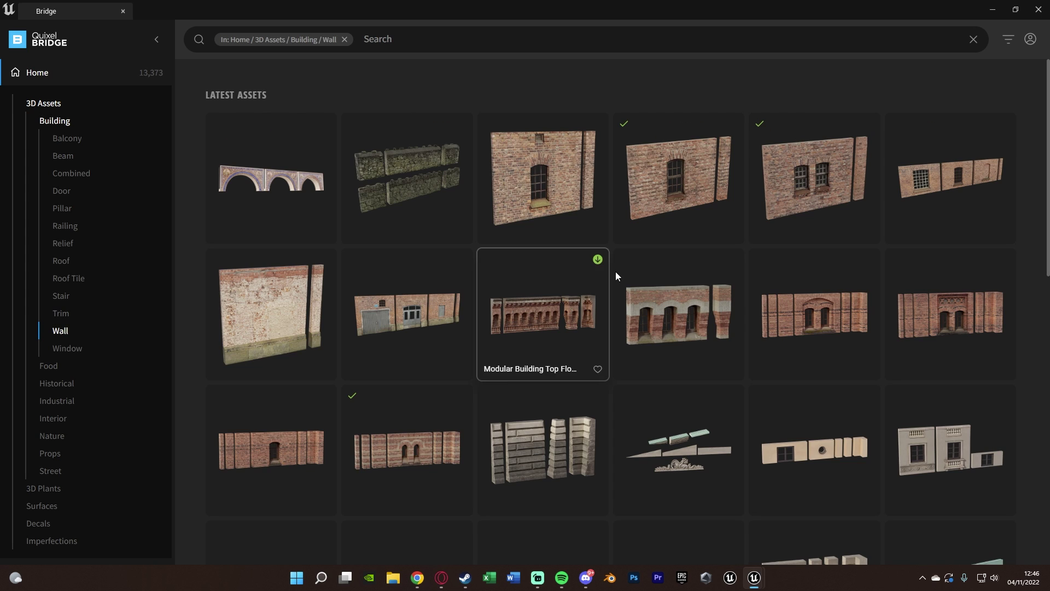
scroll(377, 377, down, 2)
scroll(448, 392, down, 10)
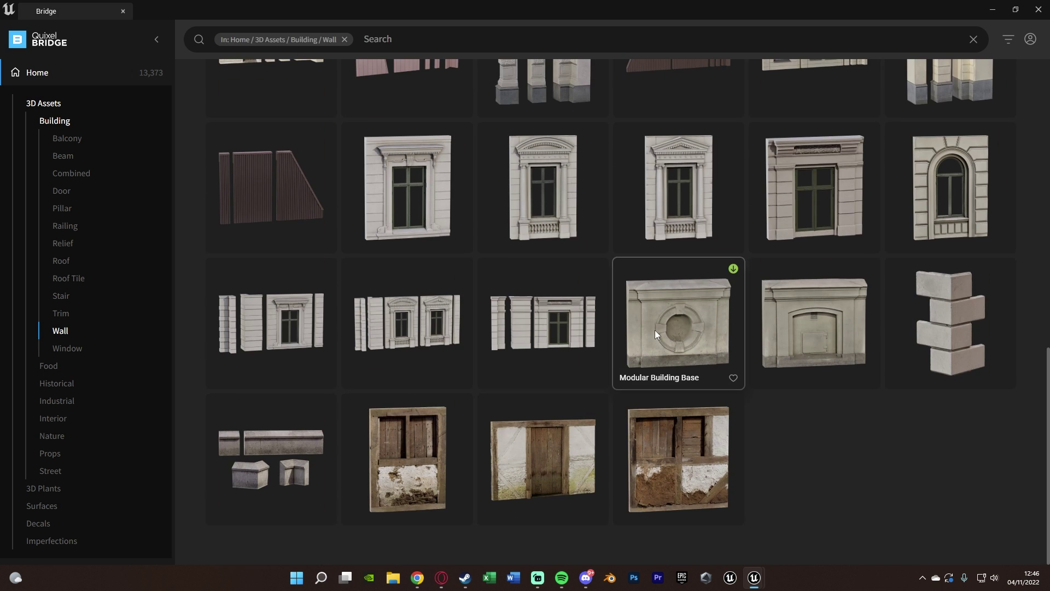
scroll(476, 369, up, 15)
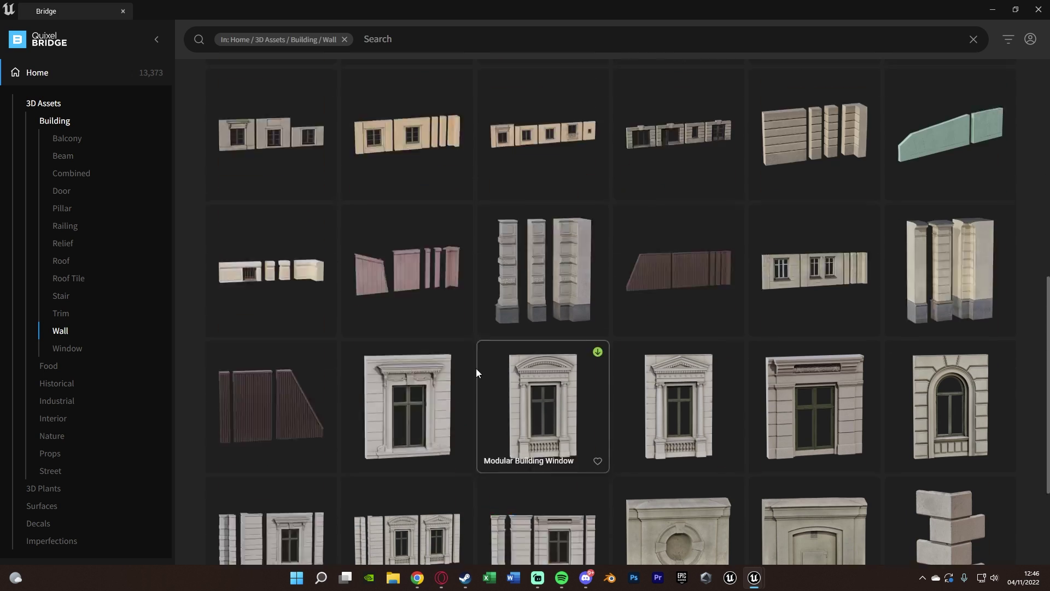
Restore Bridge to a smaller floating window that leaves part of the level viewport free, with the first Wall assets in view
double_click(546, 9)
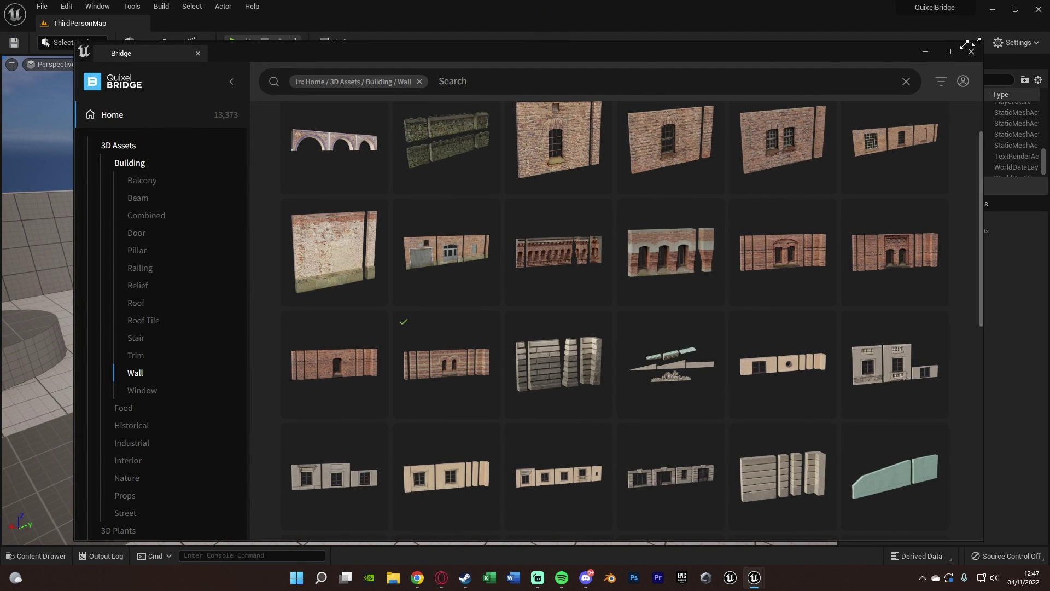
click(948, 50)
mouse_move(748, 202)
right_down()
mouse_move(679, 204)
mouse_move(733, 203)
right_up()
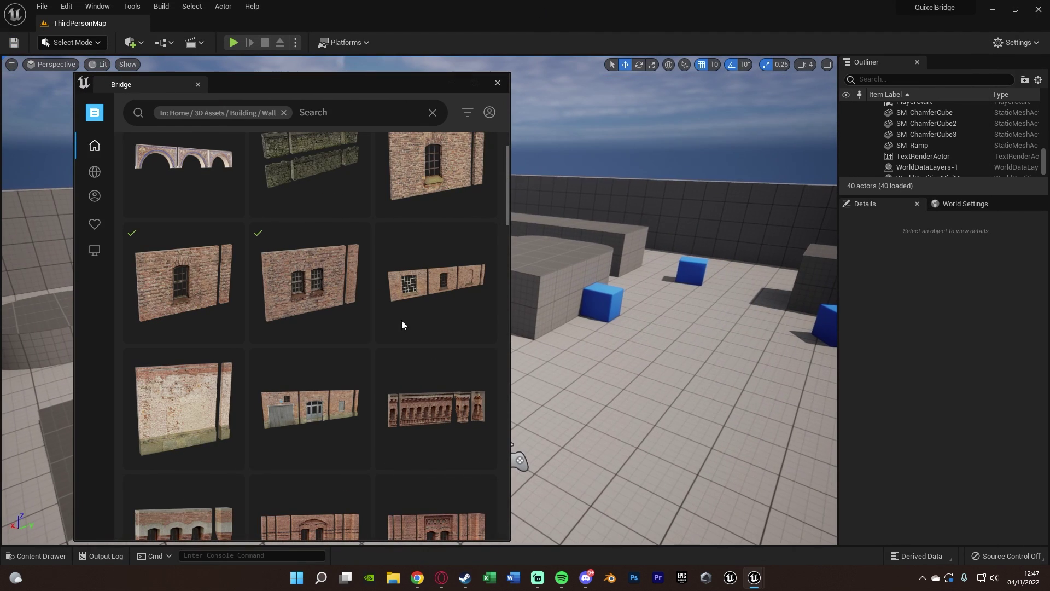
scroll(293, 274, up, 2)
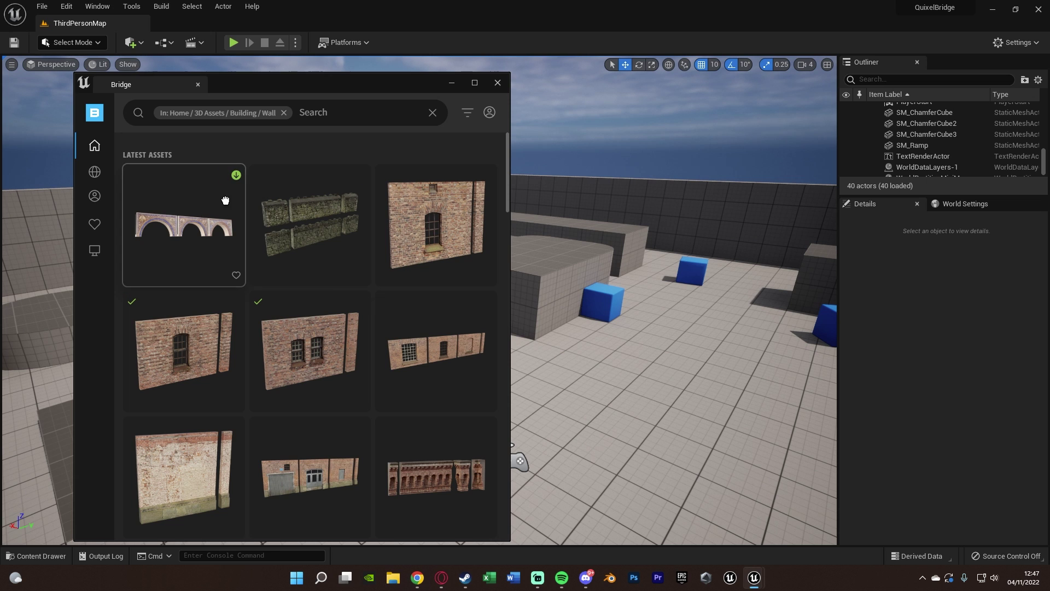
Place the modular arches asset from Bridge on the level floor at about X 710, Y 1700
drag(225, 199, 737, 404)
key(w)
right_drag(737, 404, 473, 400)
key(d)
key(d)
right_drag(710, 304, 703, 296)
key(a)
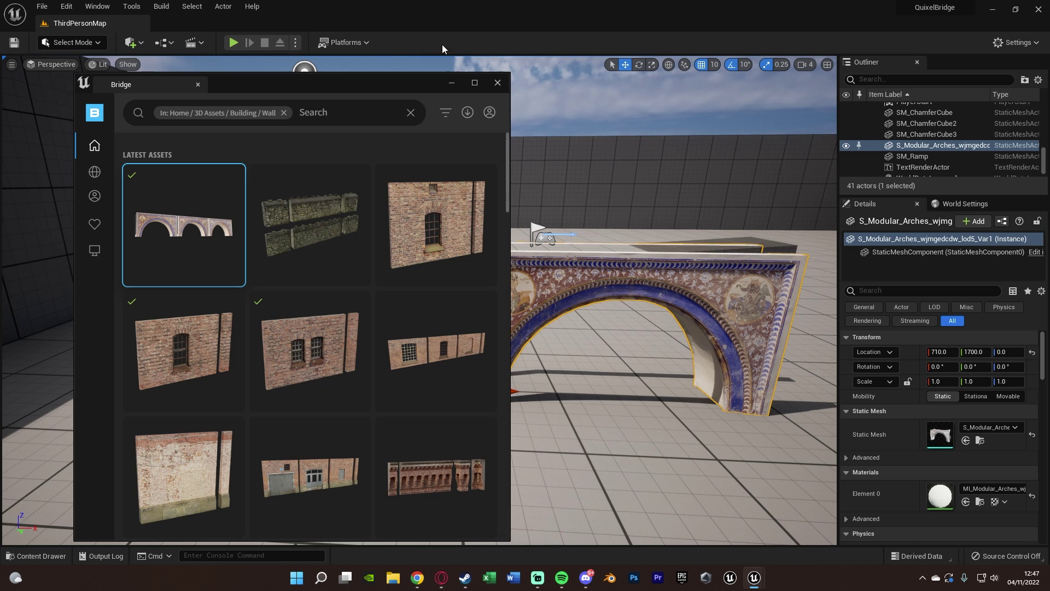
Minimize Bridge and open the project's Megascans/3D_Assets content folder to view the downloaded asset folders
click(454, 82)
key(s)
right_drag(527, 258, 569, 271)
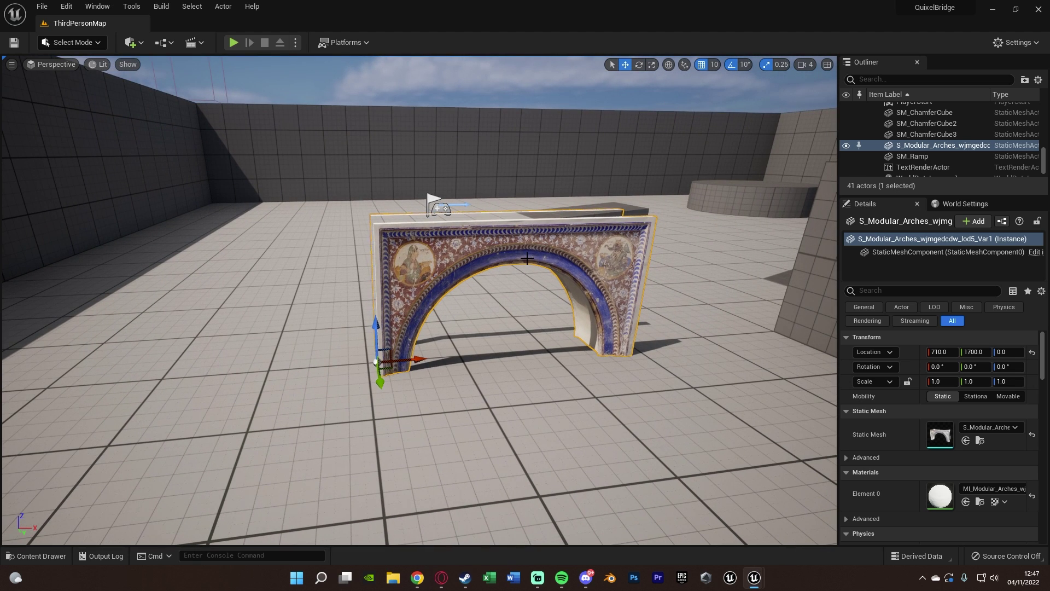
key(ctrl+space)
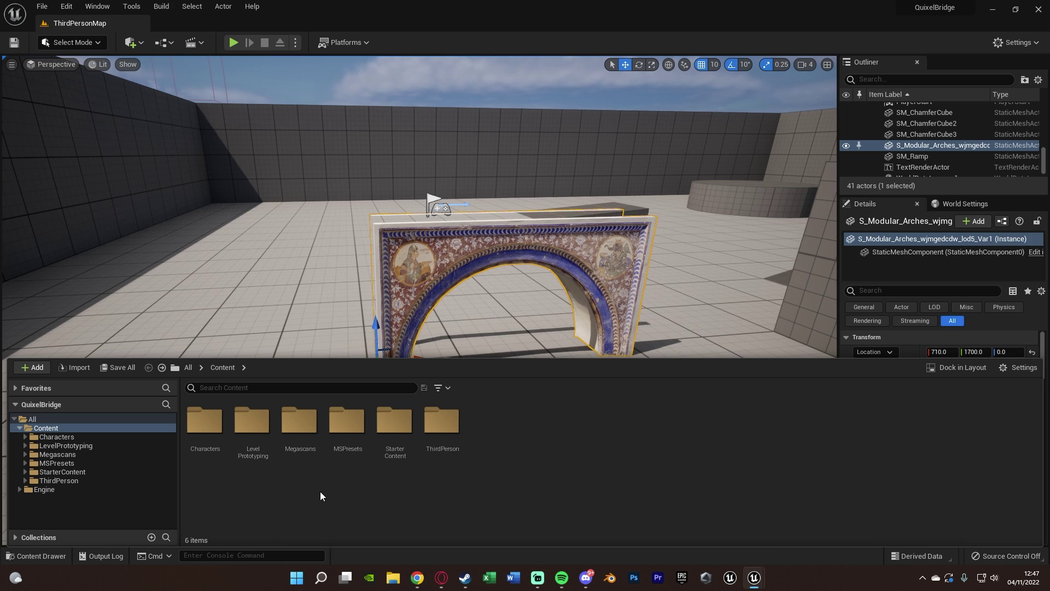
double_click(300, 420)
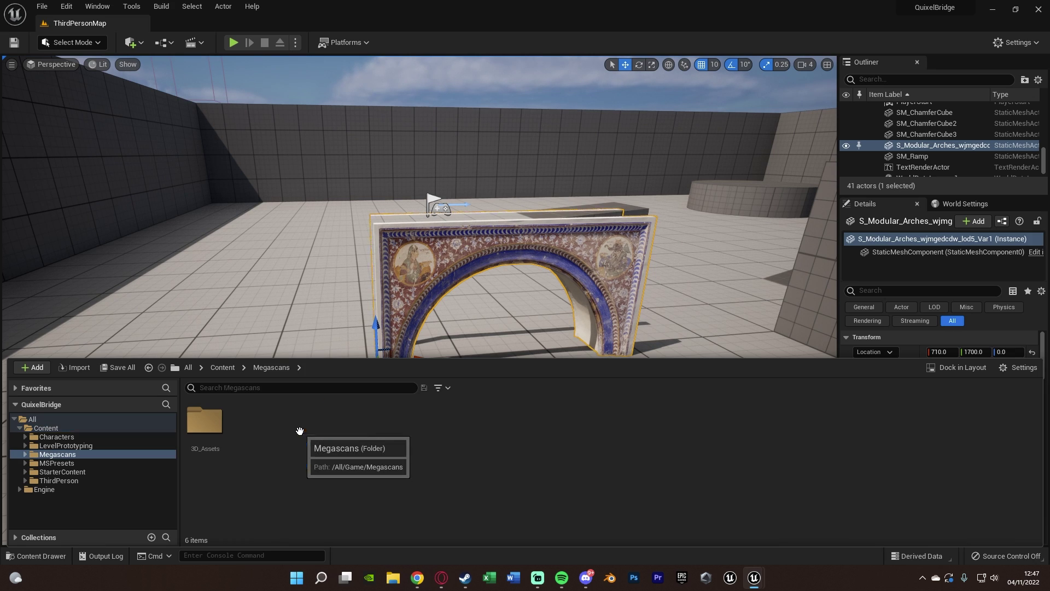
double_click(205, 421)
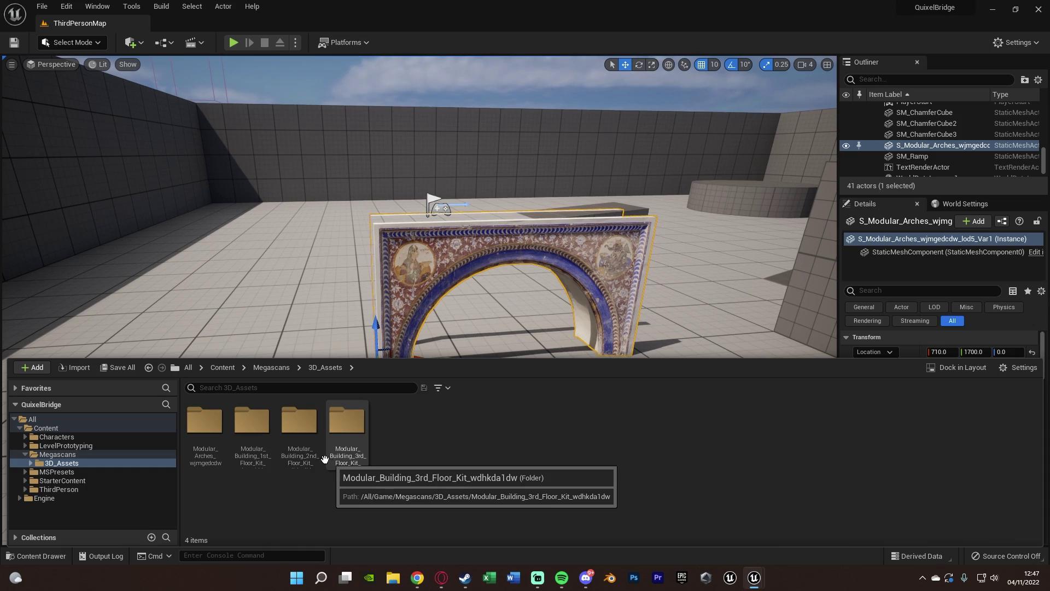
Bring the Bridge window back maximized and check the signed-in account's options
right_drag(340, 289, 402, 298)
key(w)
key(s)
click(755, 580)
click(814, 526)
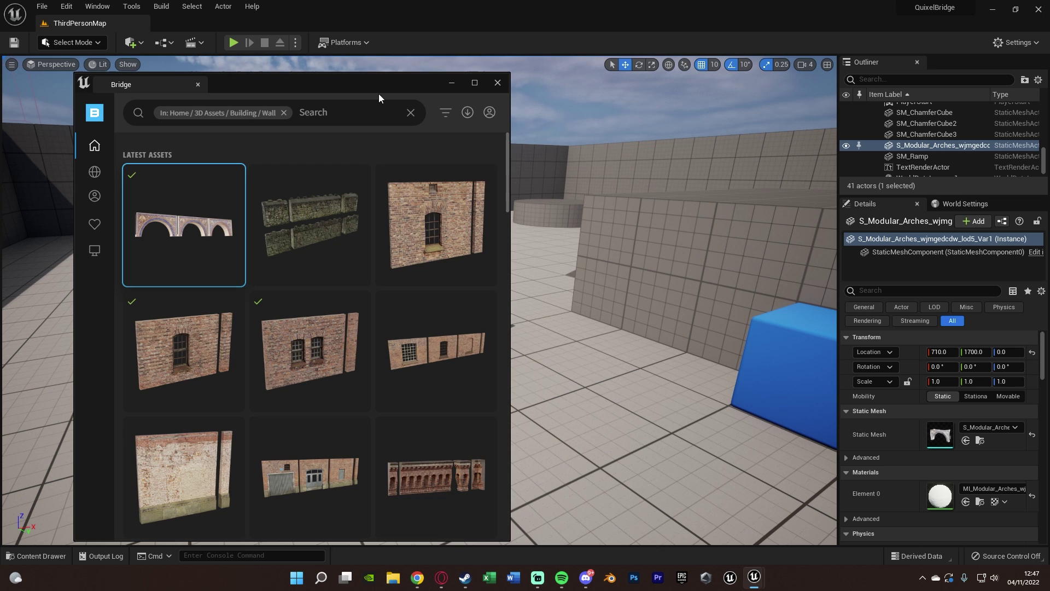
drag(419, 84, 426, 2)
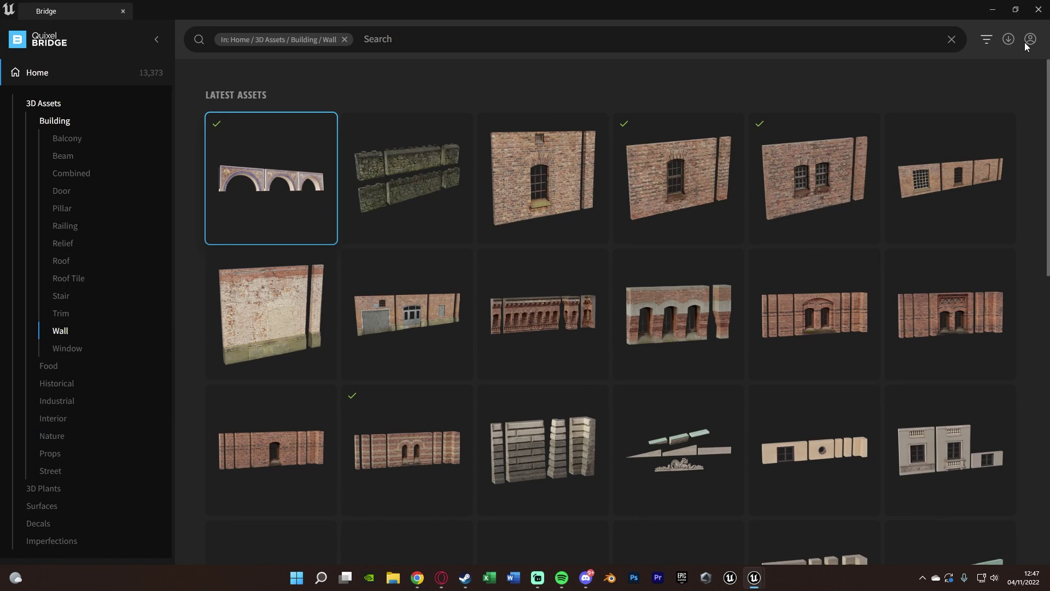
click(1030, 40)
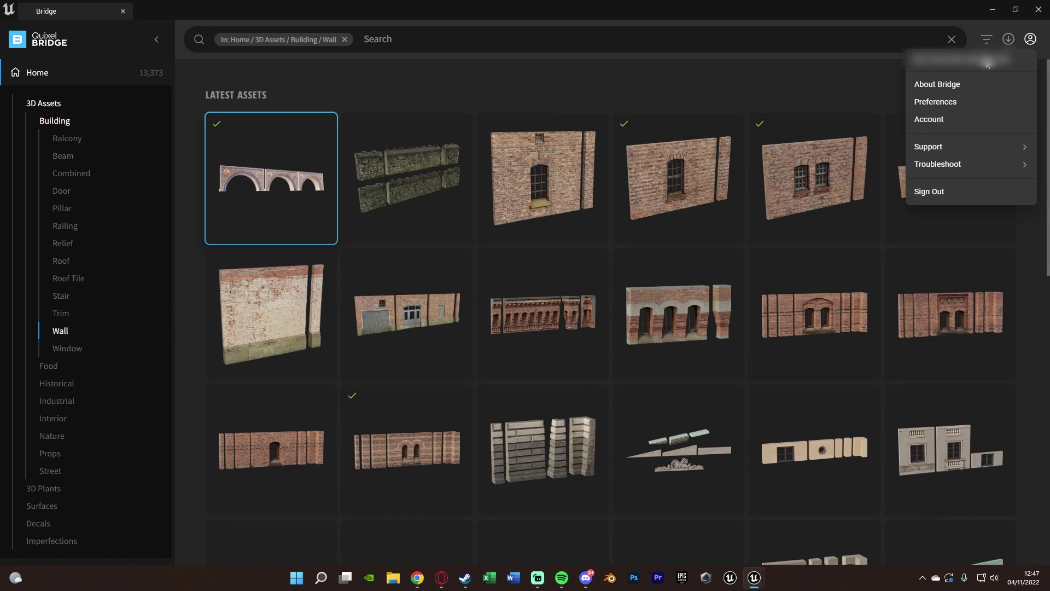
click(645, 94)
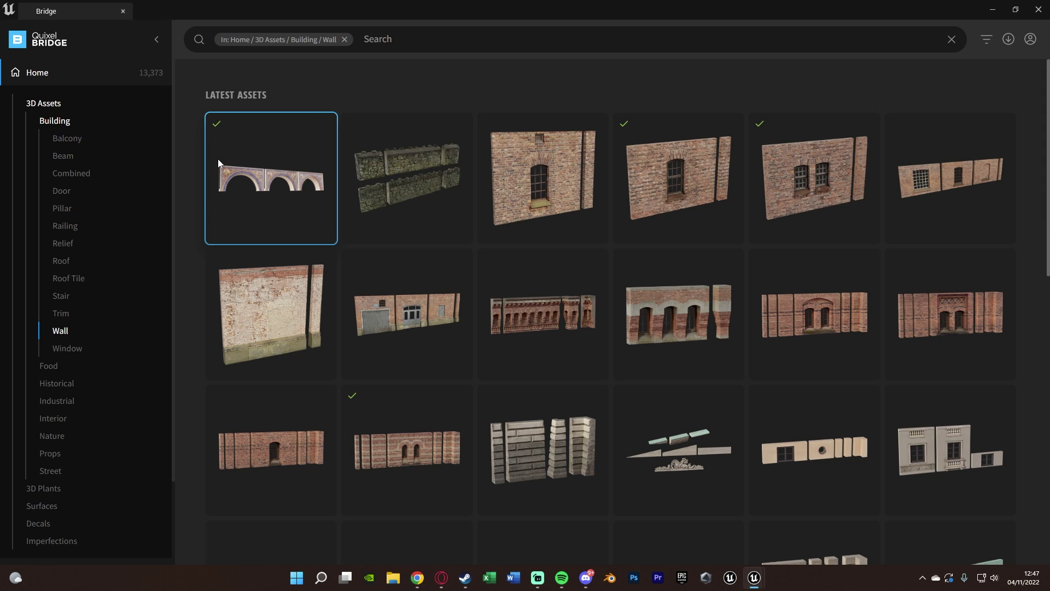
Browse the 3D Assets, Surfaces and 3D Plants categories in Bridge
click(41, 104)
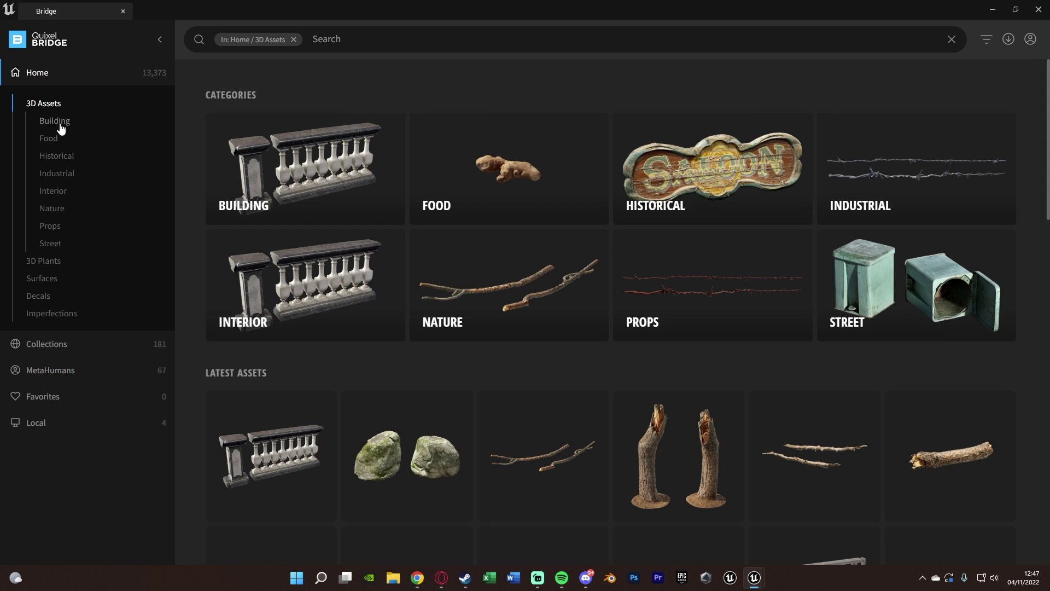
click(44, 279)
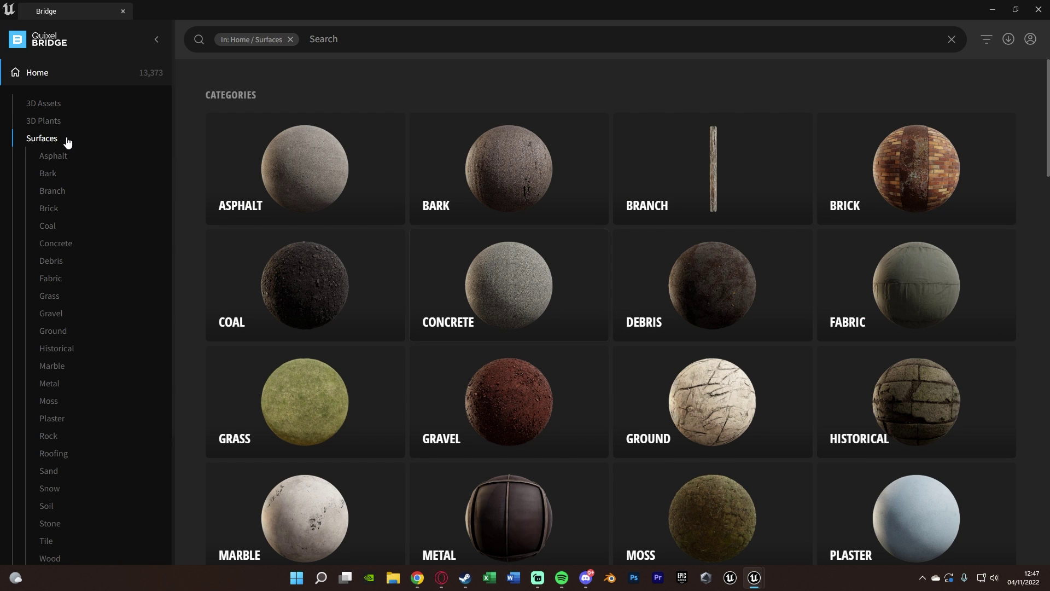
click(34, 123)
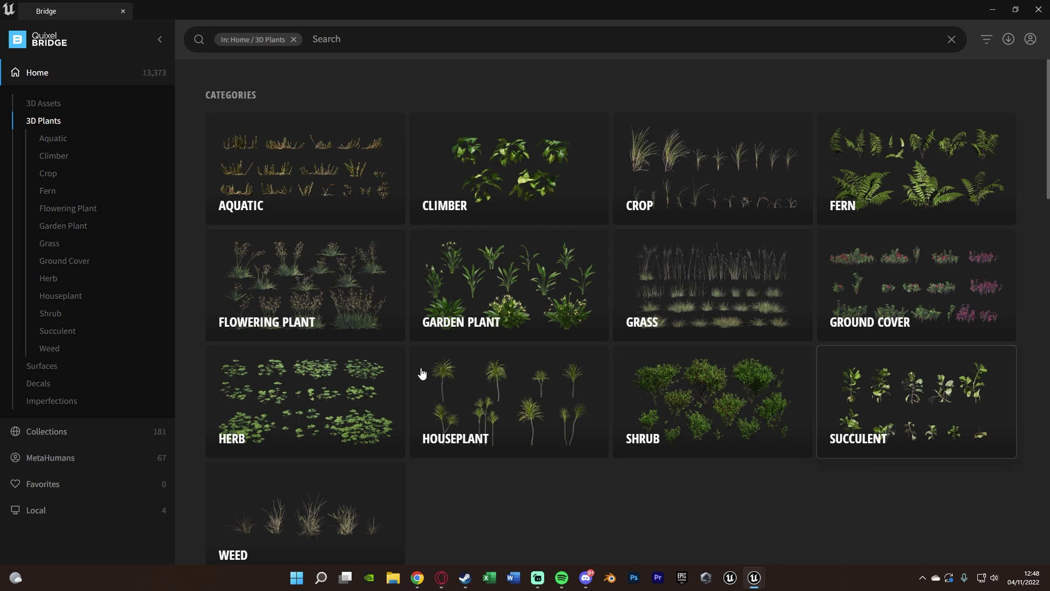
scroll(695, 202, down, 2)
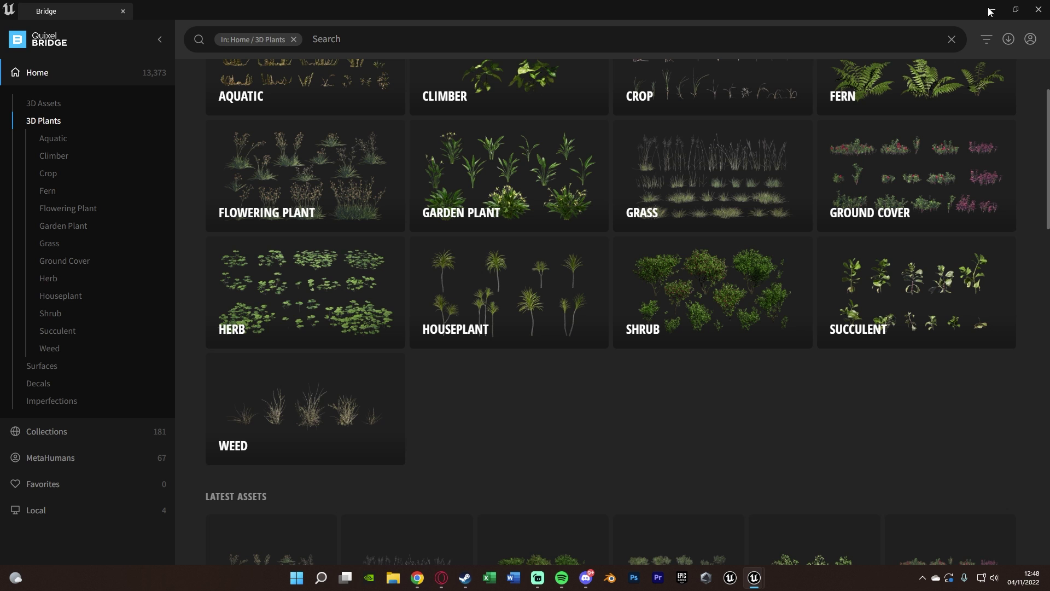
Restore Bridge to its floating size and open the Railing category under 3D Assets, Interior
double_click(819, 6)
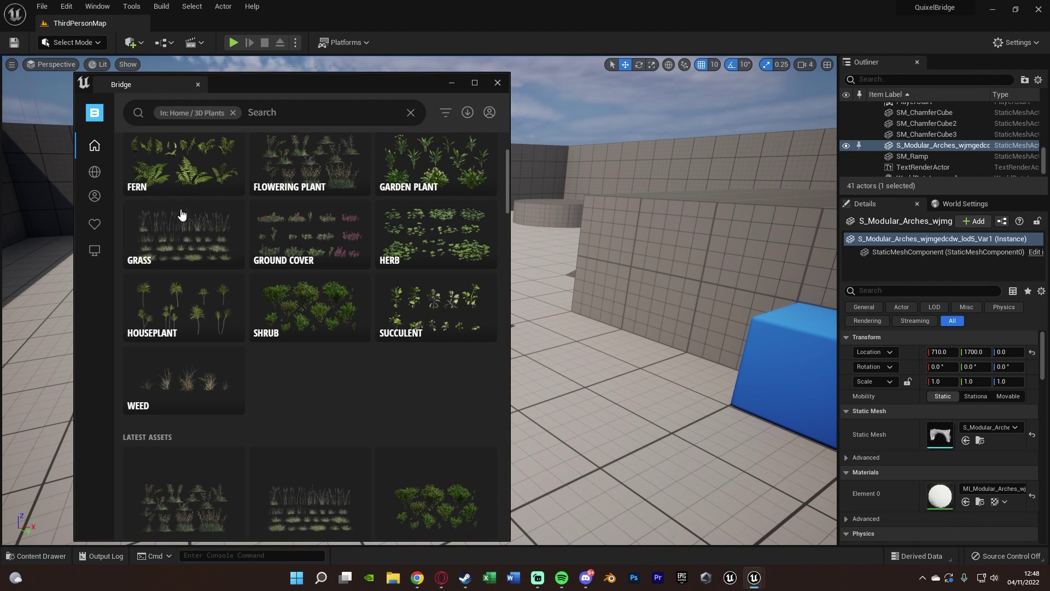
mouse_move(94, 145)
click(146, 131)
click(163, 219)
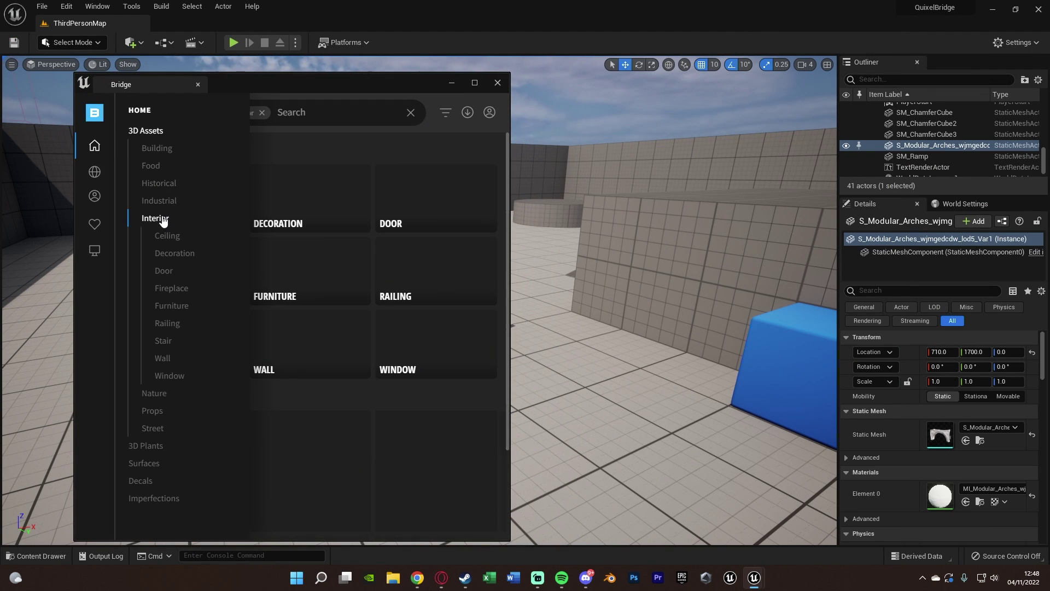
click(432, 263)
Place the modular wooden staircase from Bridge in the level and move it back to the arch
drag(328, 197, 566, 394)
mouse_move(623, 300)
right_down()
mouse_move(610, 307)
mouse_move(623, 299)
right_up()
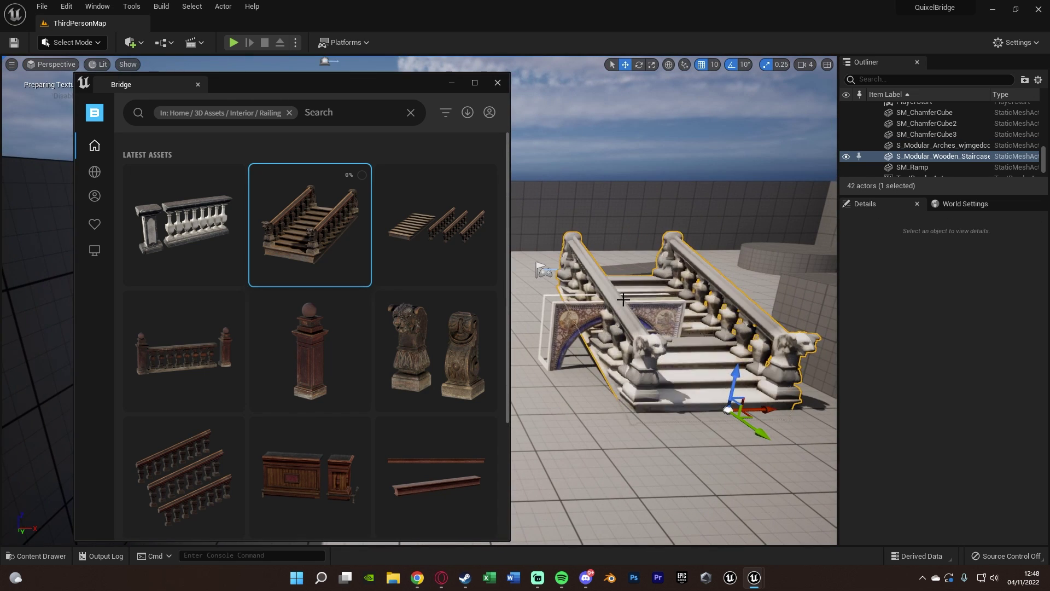
drag(740, 408, 614, 329)
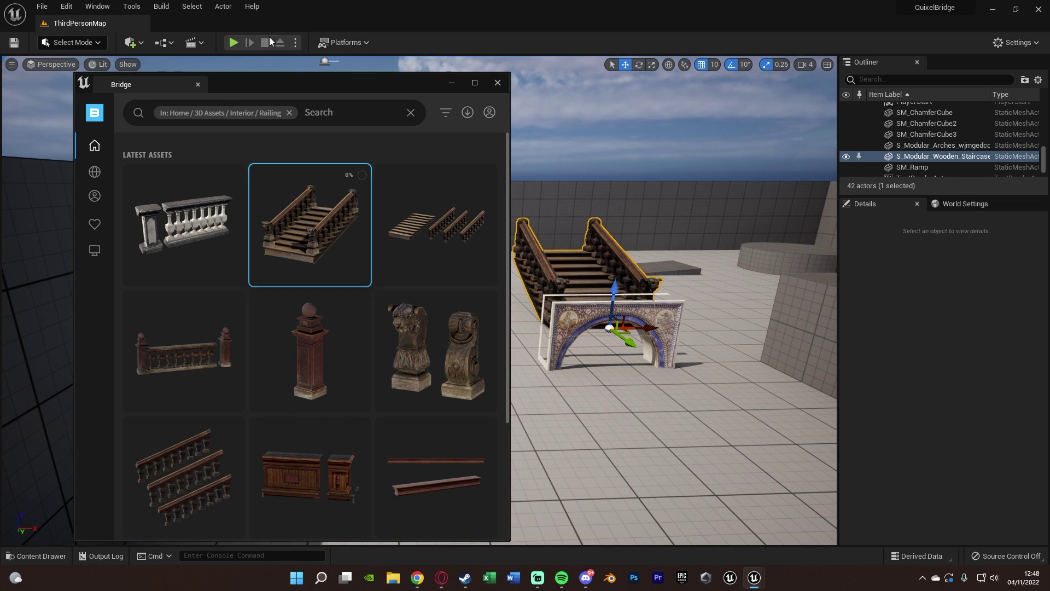
Minimize Bridge and play-test the level by running the character into the wooden staircase, and stop the session
click(452, 83)
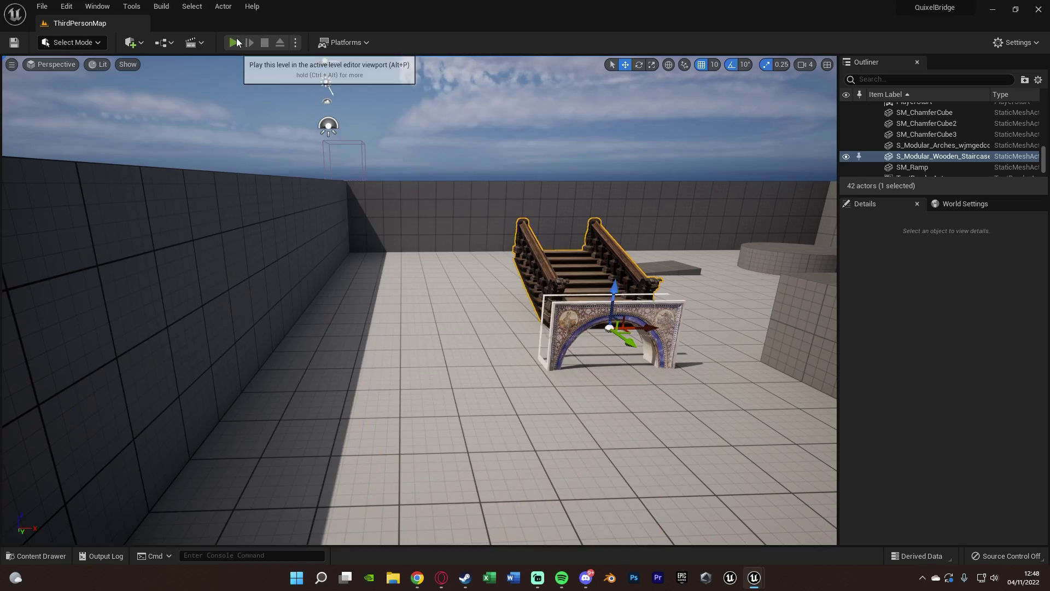
click(234, 42)
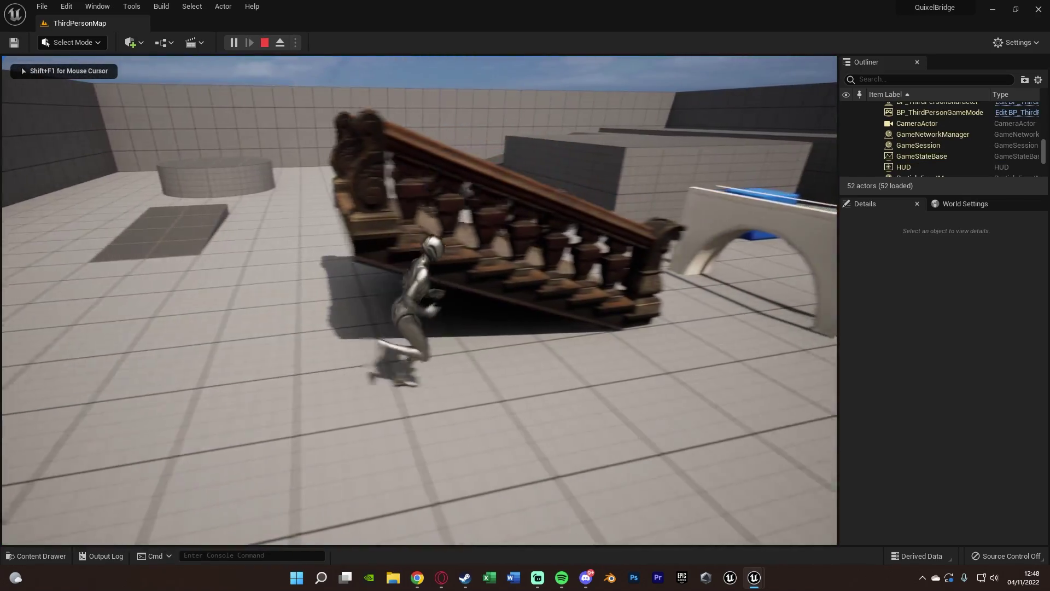
key(w)
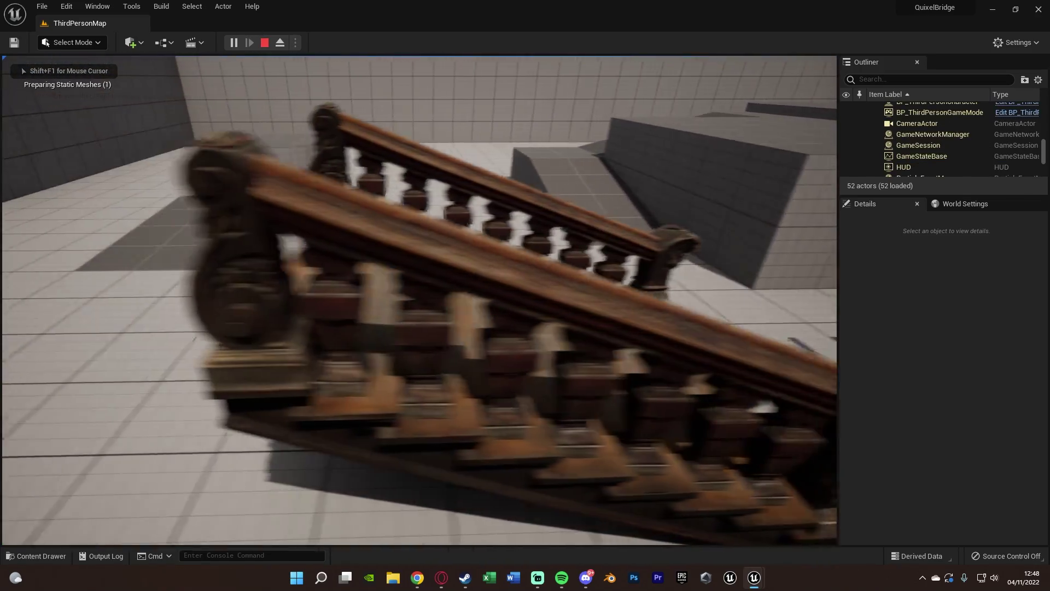
key(Escape)
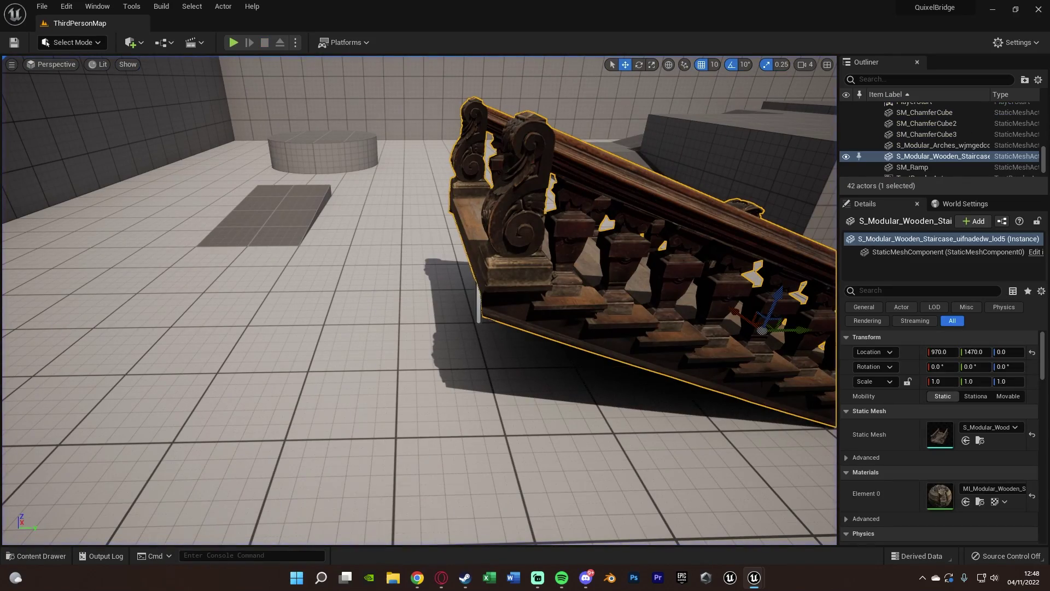
Set the staircase mesh's Collision Complexity to Use Complex Collision As Simple in the static mesh editor, and close the editor
double_click(940, 435)
double_click(499, 10)
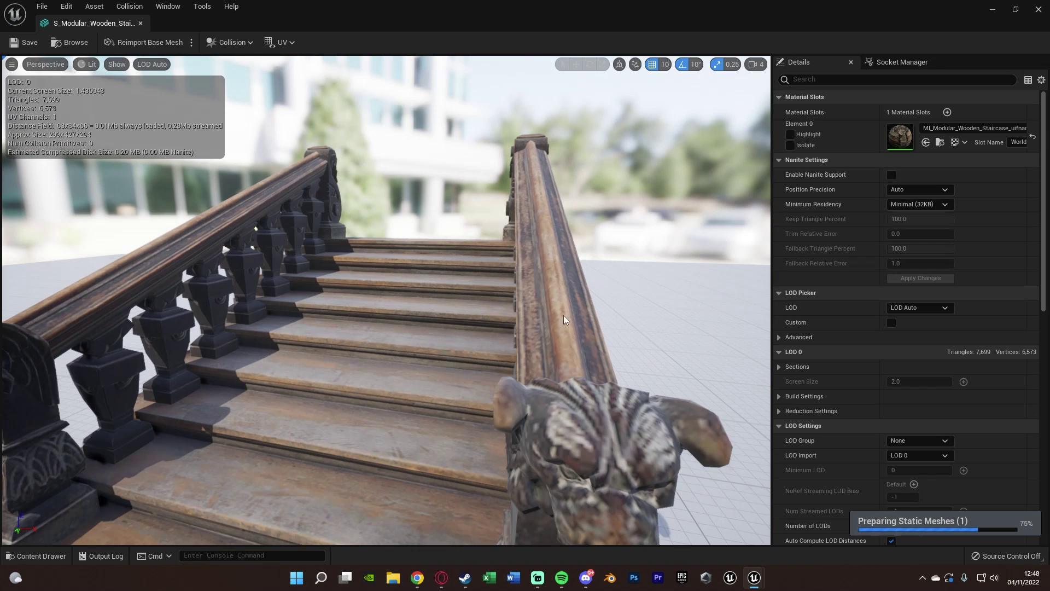
scroll(908, 329, down, 8)
click(920, 438)
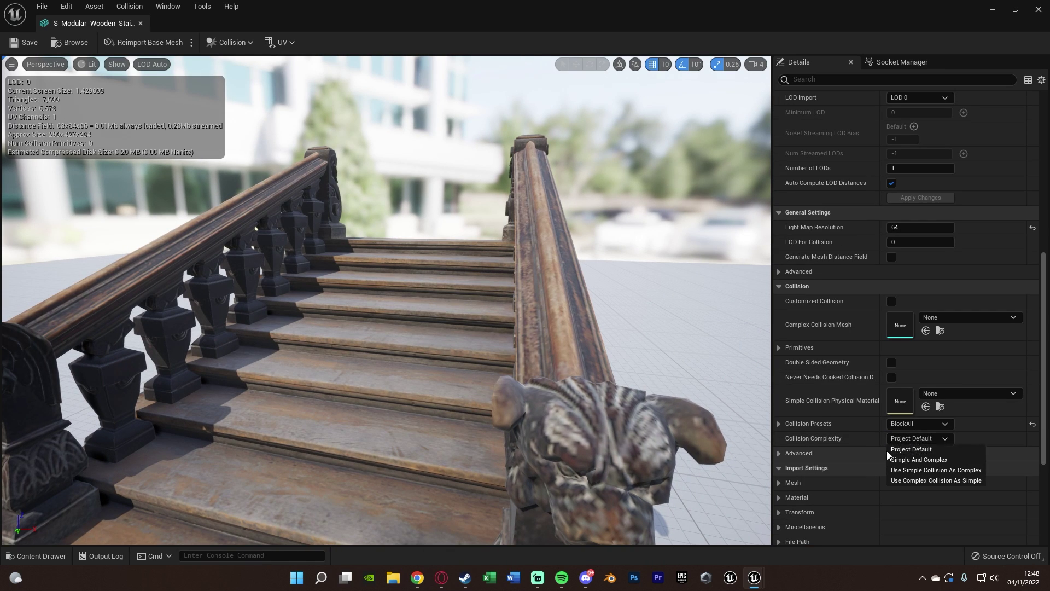
click(939, 481)
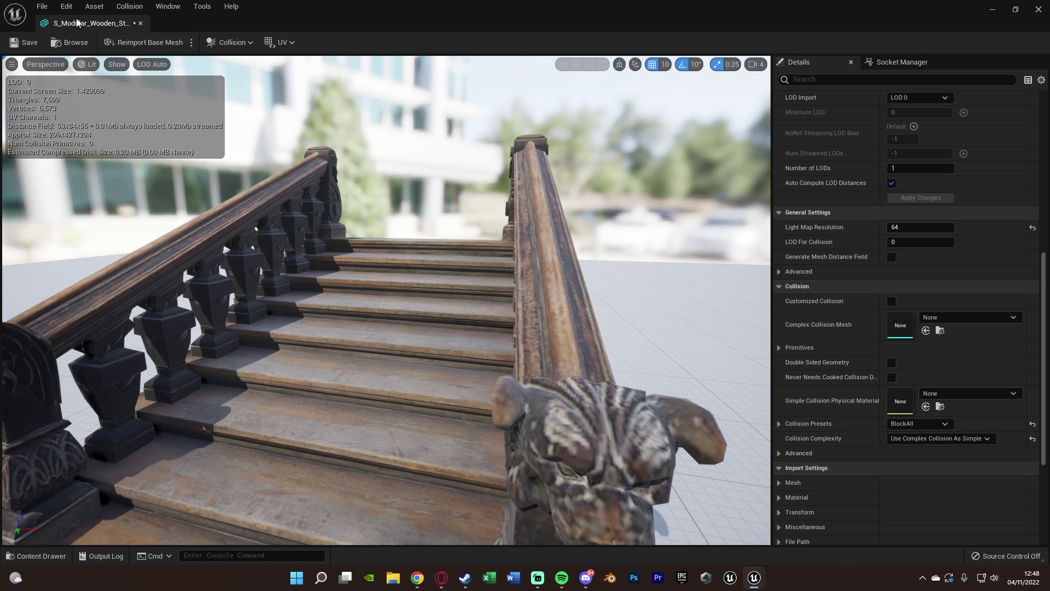
click(141, 23)
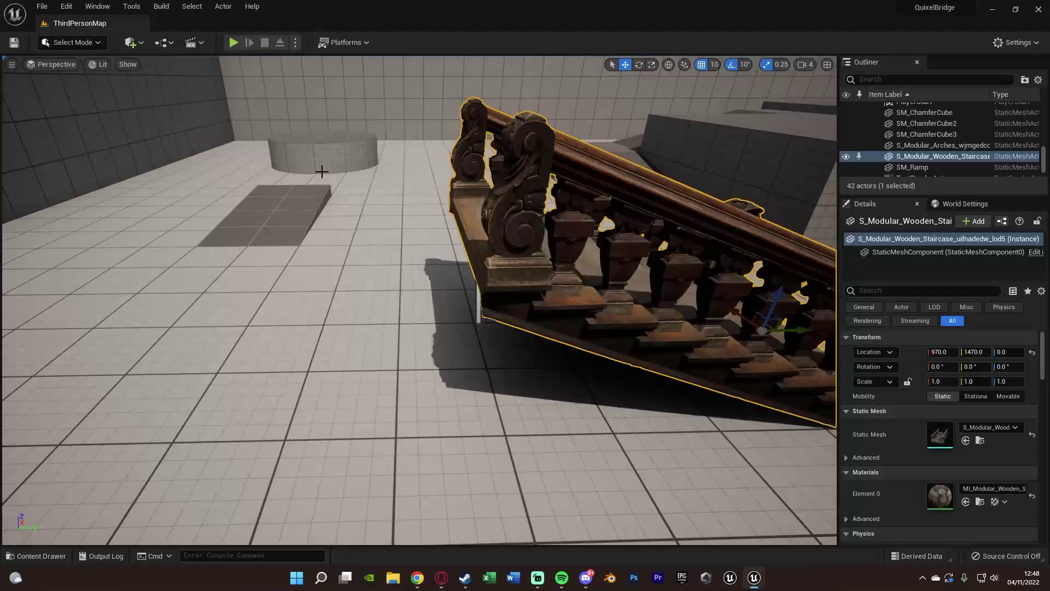
Play-test the level to check the staircase's collision, and stop the session
key(alt+p)
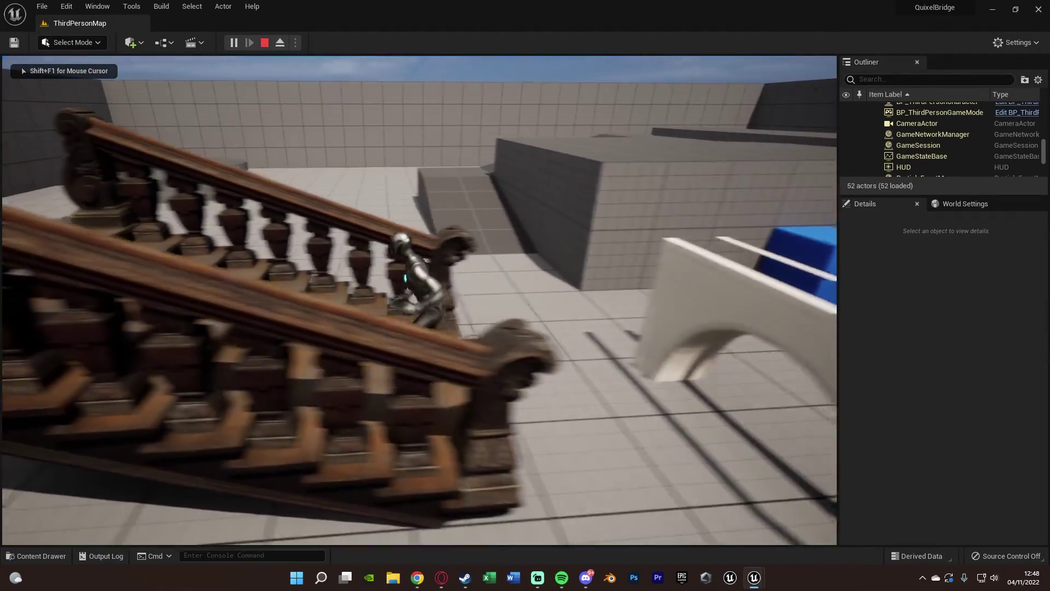
key(Escape)
scroll(446, 275, down, 5)
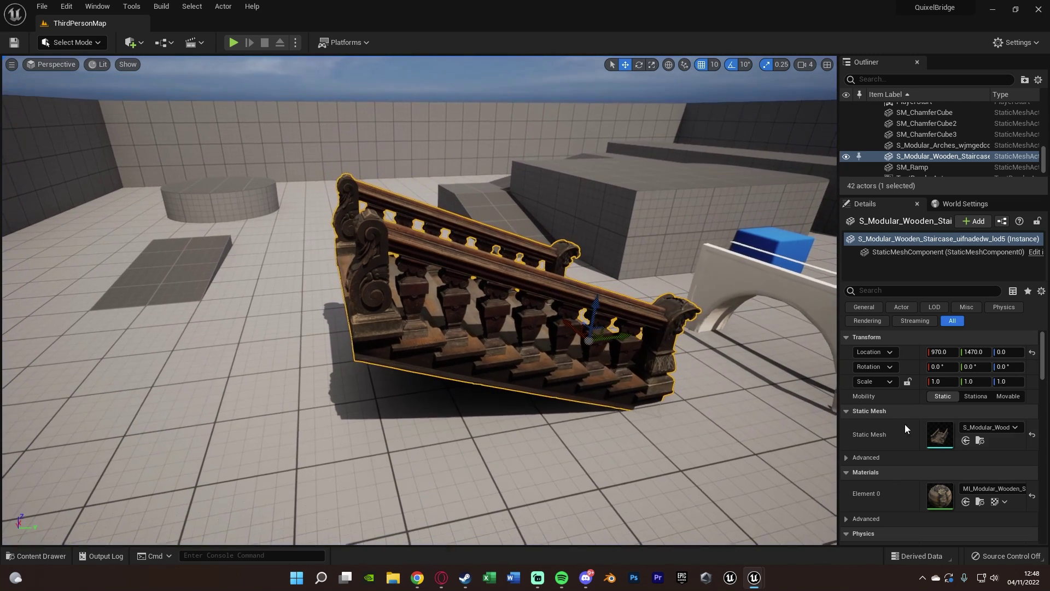
Generate Auto Convex Collision for the staircase mesh with Hull Count 4, Max Hull Verts 16 and Hull Precision 100000, and save it
double_click(940, 436)
click(236, 43)
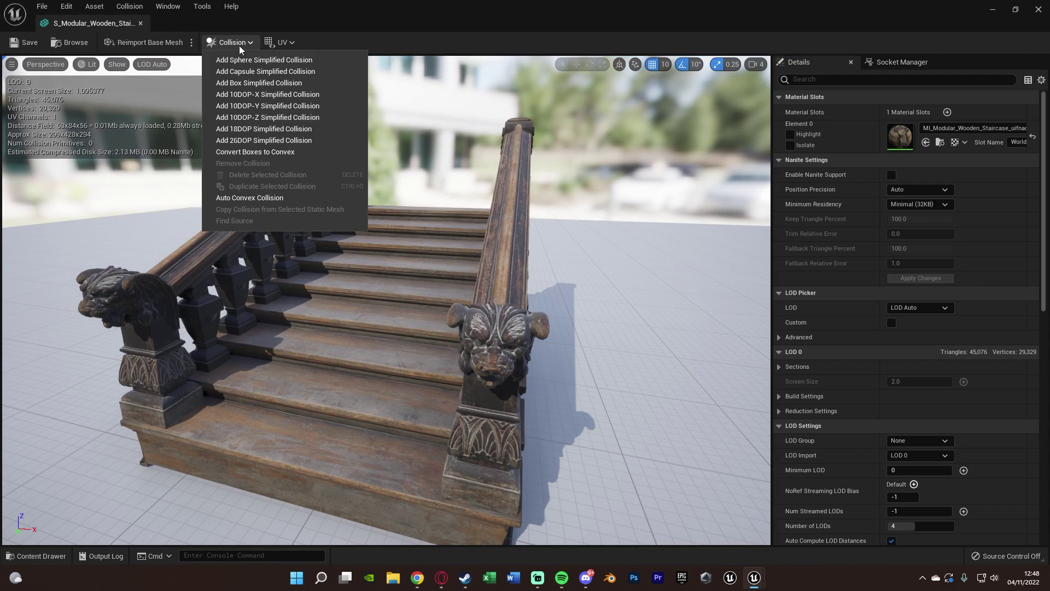
click(268, 198)
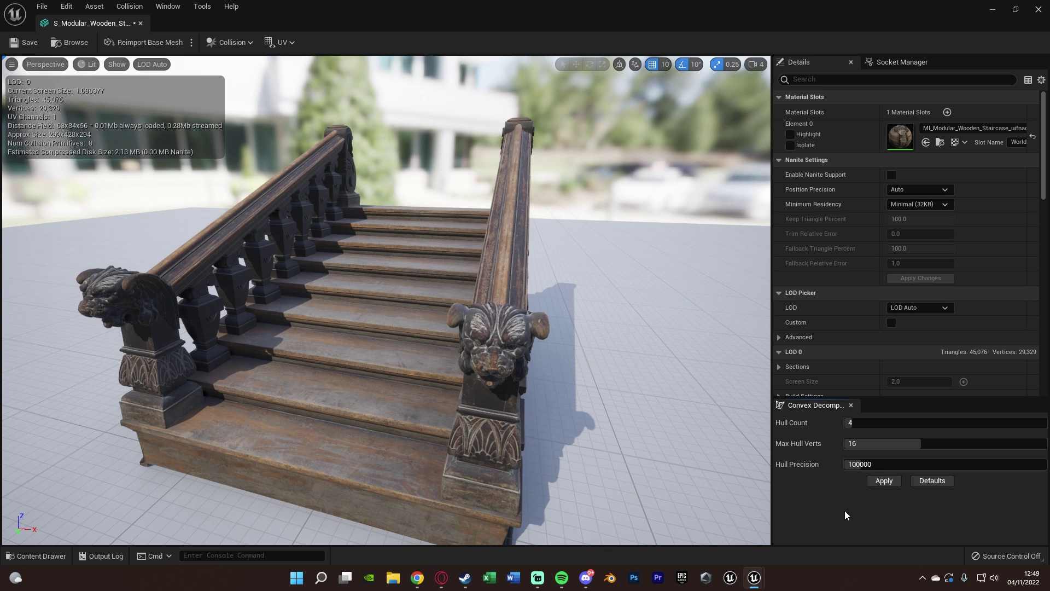
drag(396, 235, 565, 43)
key(ctrl+s)
click(993, 9)
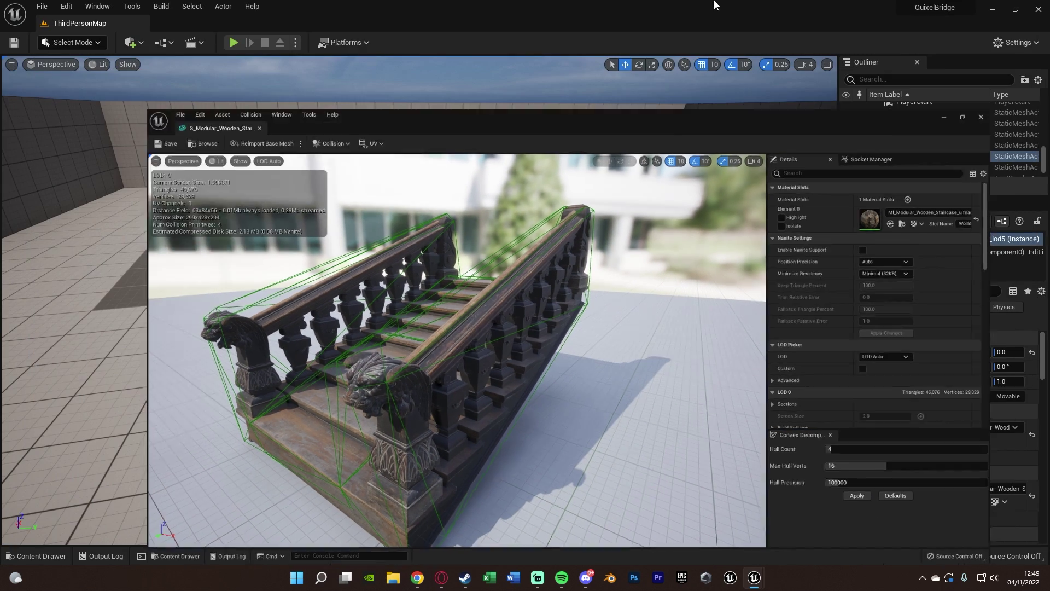
Run a brief play session from the player start beside the staircase, and end it
click(234, 42)
click(443, 223)
key(Escape)
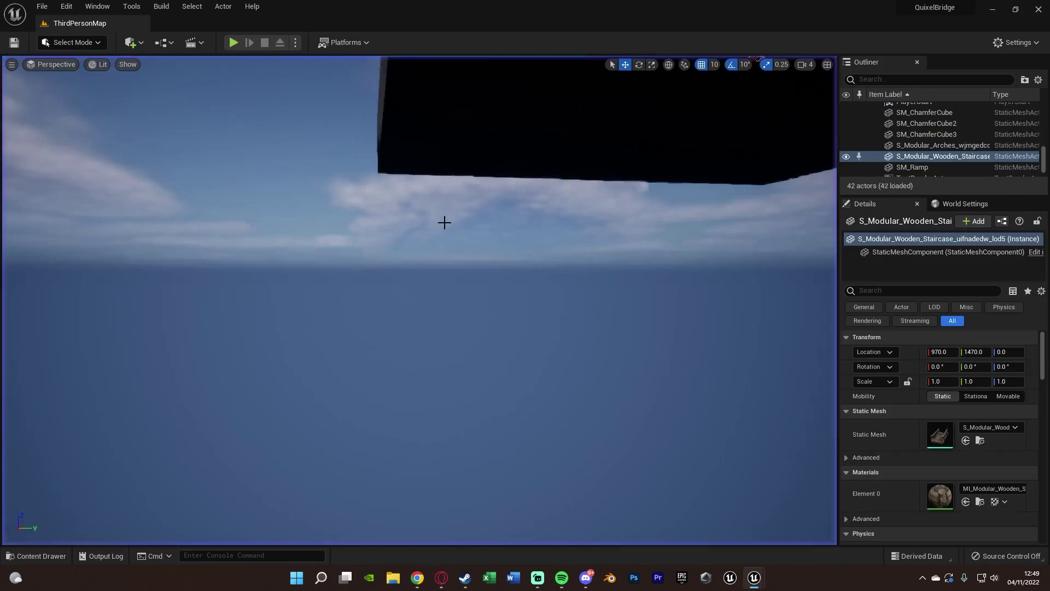
Move the wooden staircase away from the player start along the X axis to 1280
right_drag(443, 223, 492, 298)
key(w)
drag(432, 198, 319, 188)
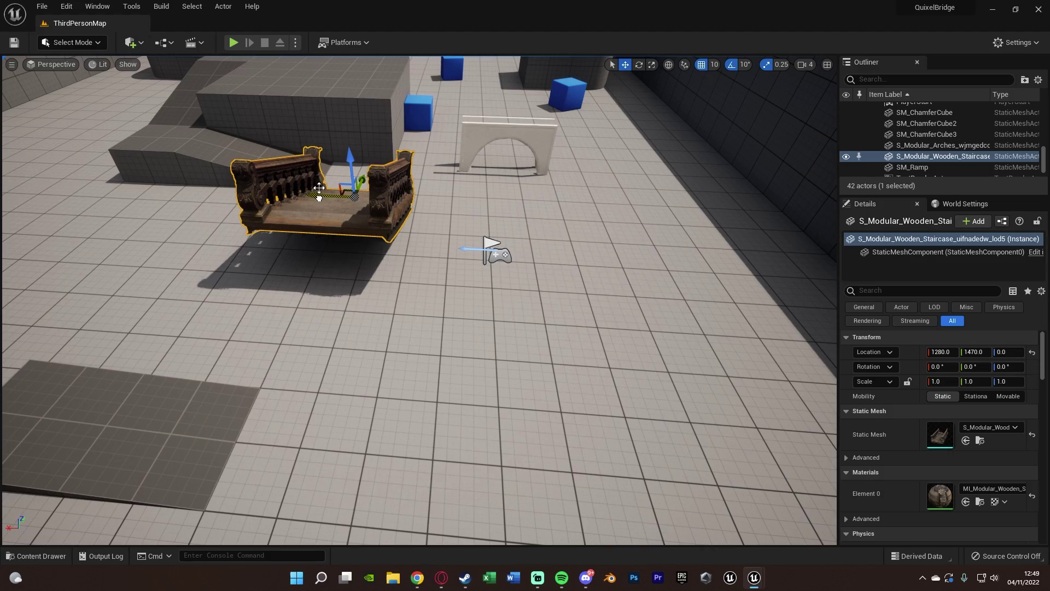
Play-test the level by walking the character up the wooden staircase to its upper end, and stop
click(234, 41)
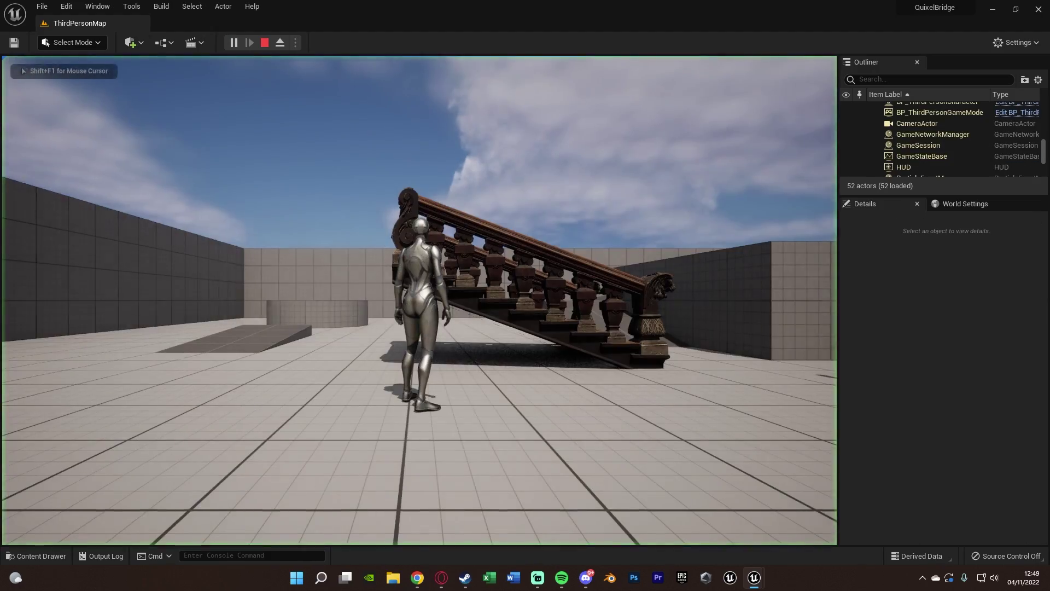
key(w)
key(w)
key(a)
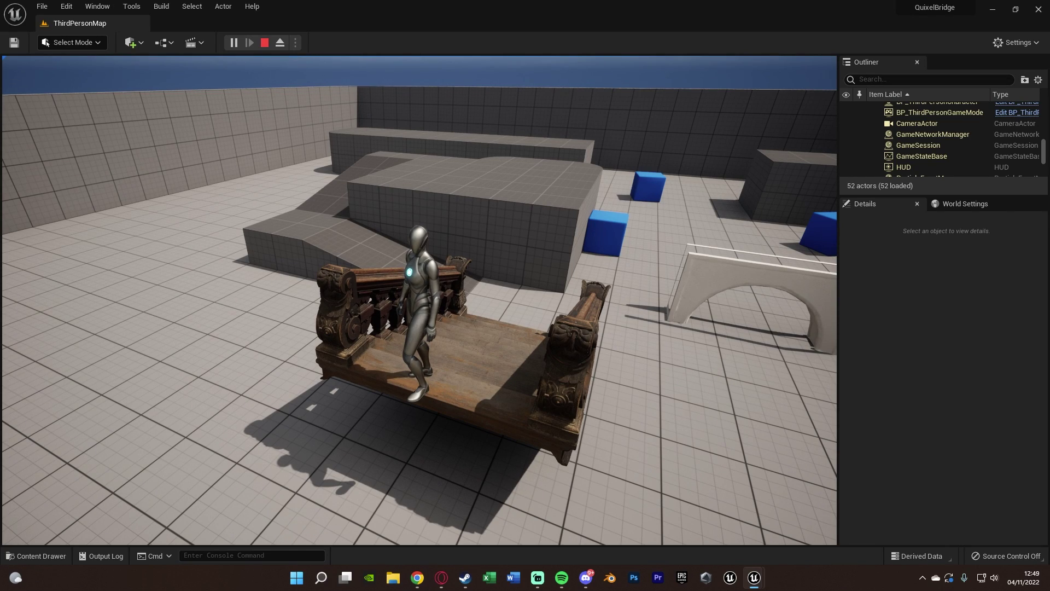
key(Escape)
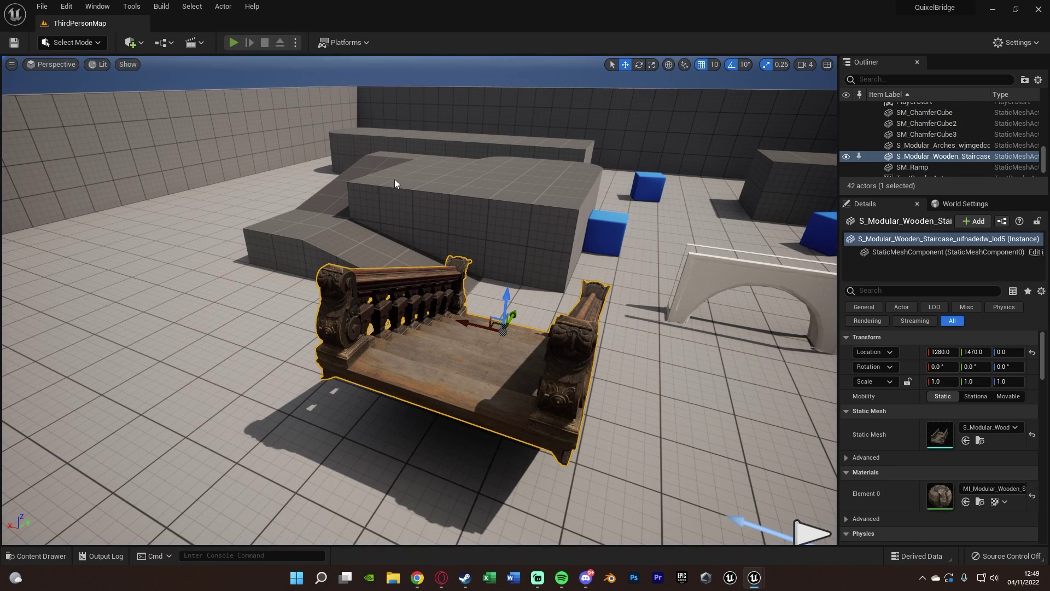
Play-test the level by running the character past the arch, and stop the session
key(alt+p)
key(w)
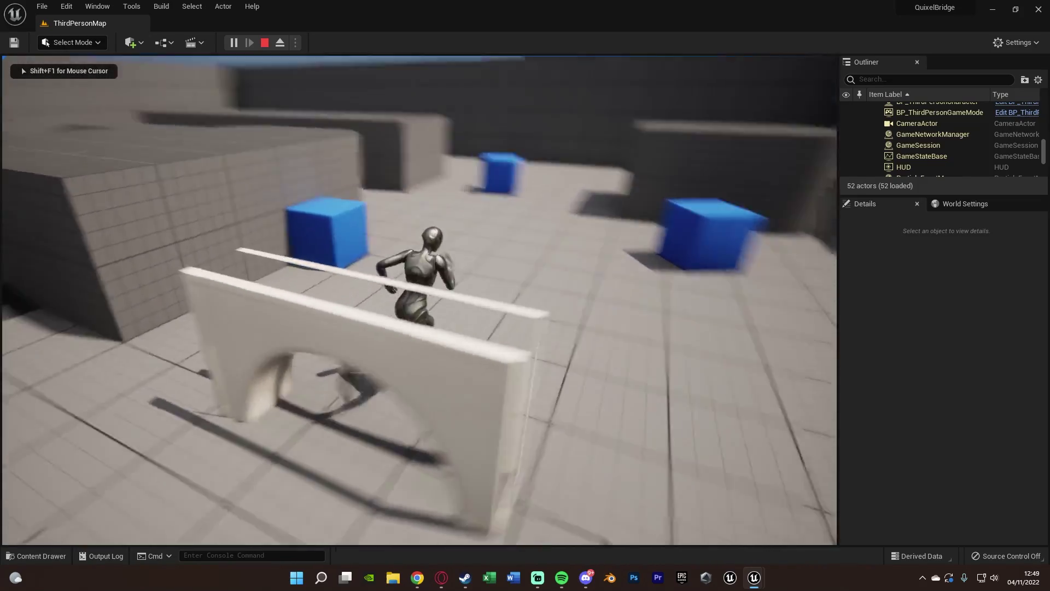
key(Escape)
right_drag(391, 284, 372, 282)
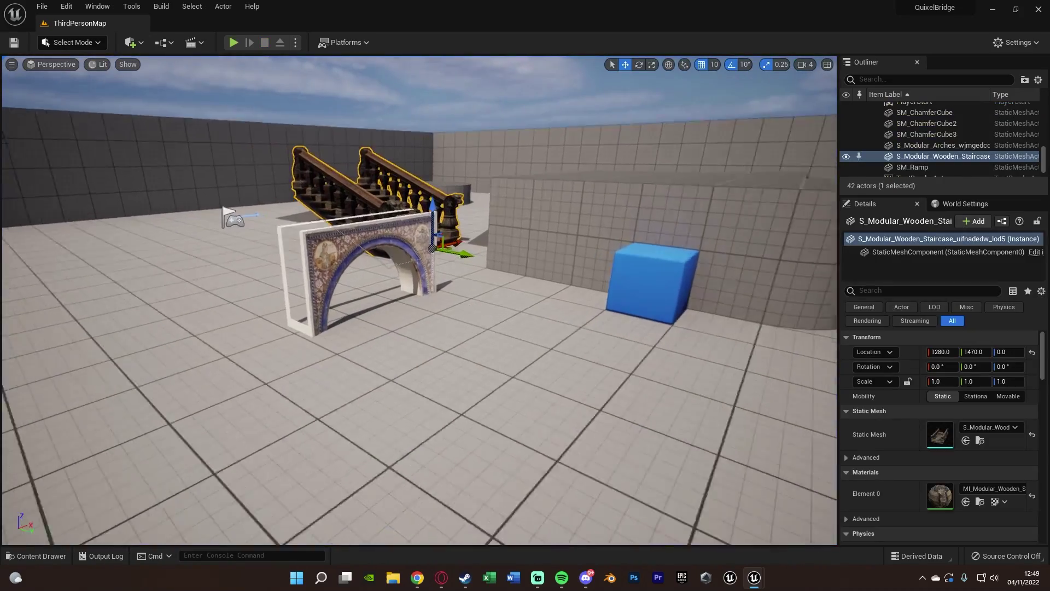
scroll(385, 241, up, 3)
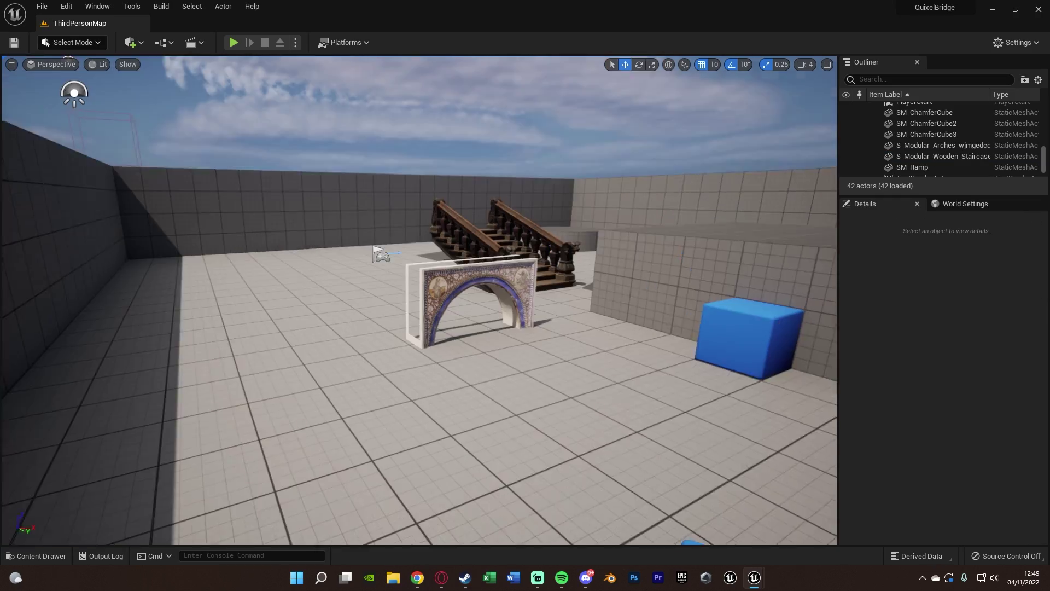
key(w)
right_drag(385, 241, 528, 285)
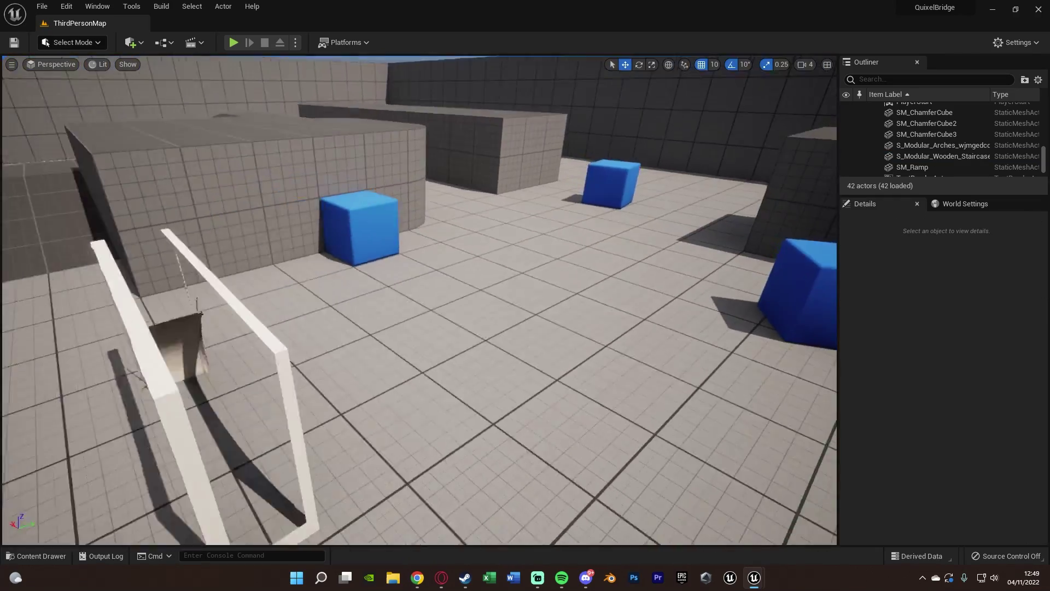
right_drag(438, 239, 419, 221)
key(s)
Close the minimized staircase mesh editor and bring the Bridge window back in front of the level
click(754, 584)
click(818, 522)
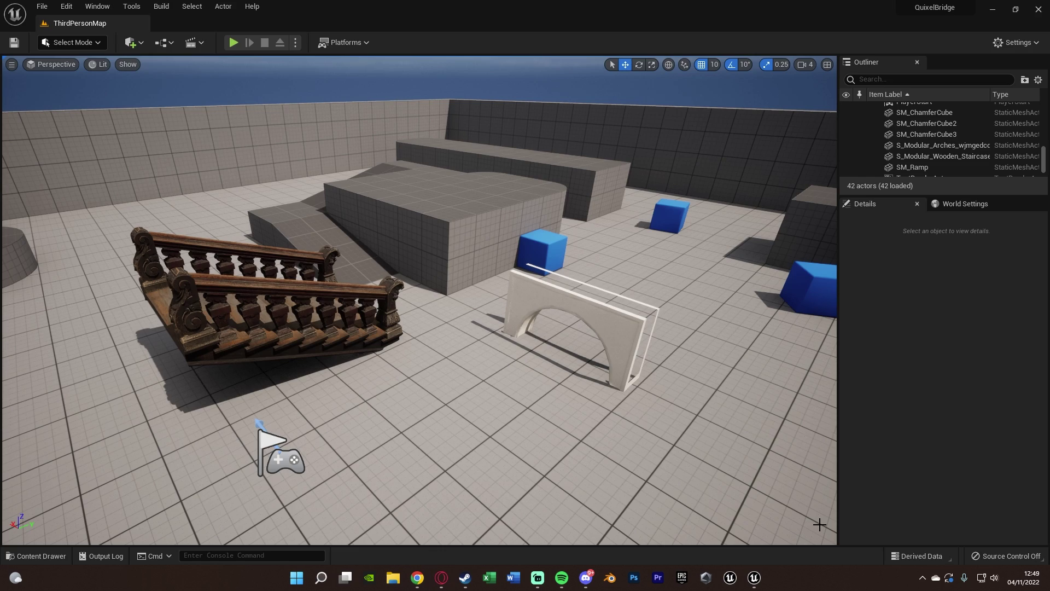
click(1040, 11)
click(826, 531)
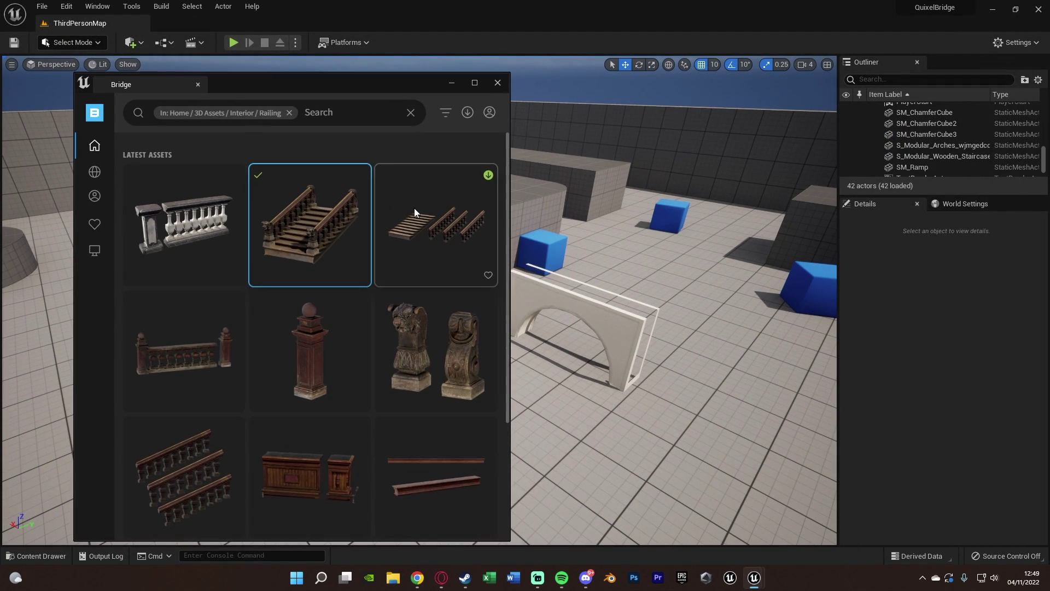
Place the modular handrail end post from Bridge's Railing category on the open floor near the arch
scroll(298, 390, down, 2)
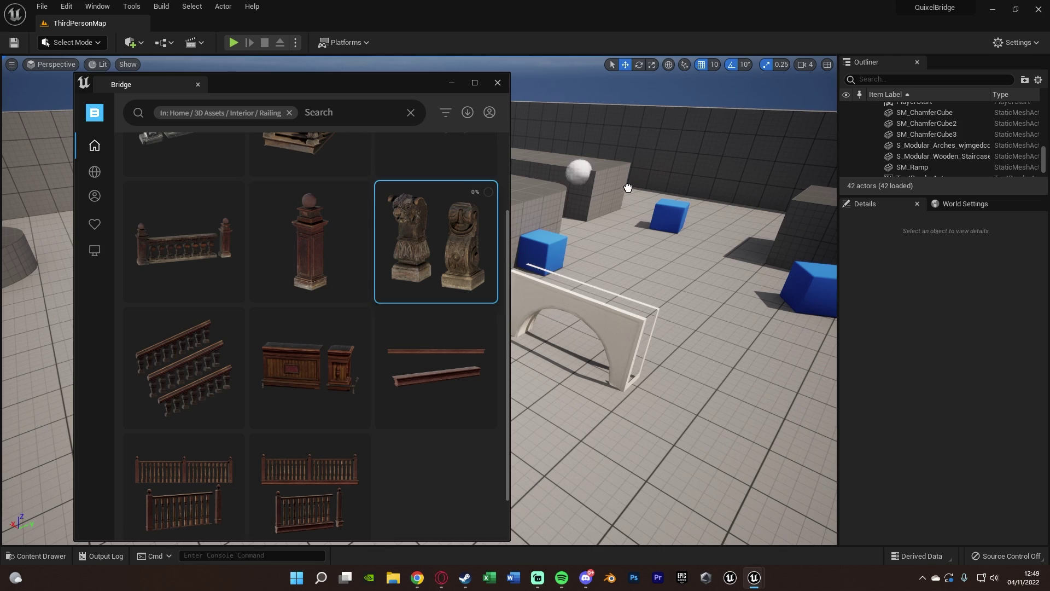
drag(704, 299, 704, 301)
right_drag(705, 334, 725, 327)
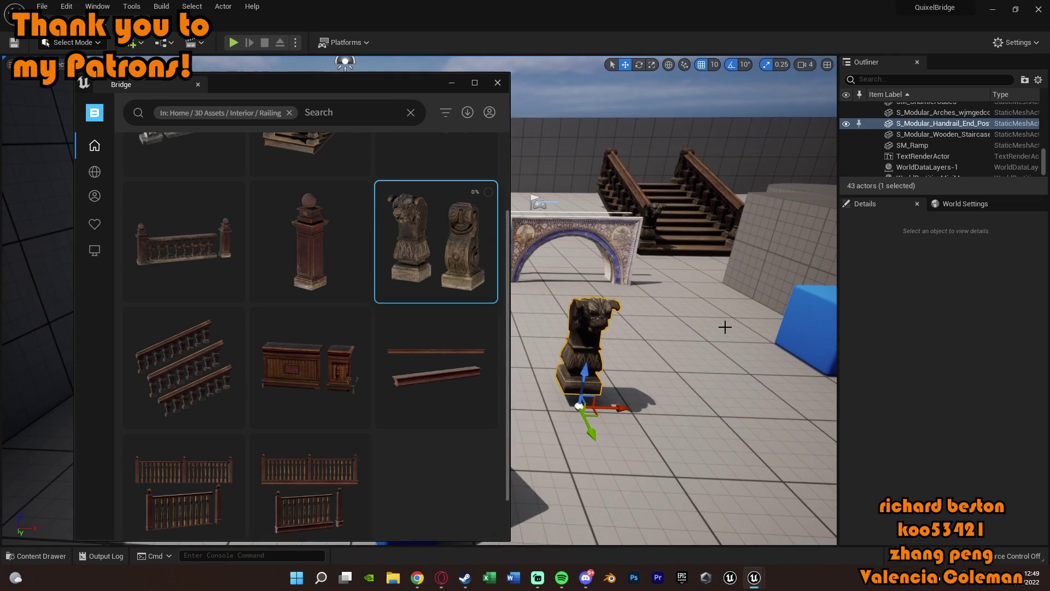
right_drag(661, 314, 661, 335)
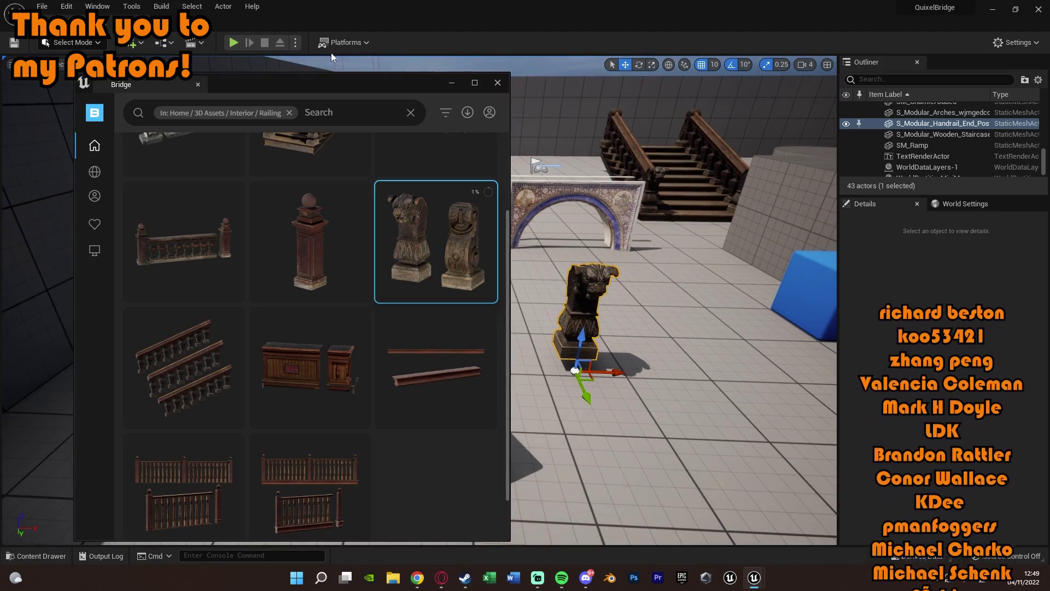
Play-test the level by running the character around the handrail end post, arch and staircase
click(234, 43)
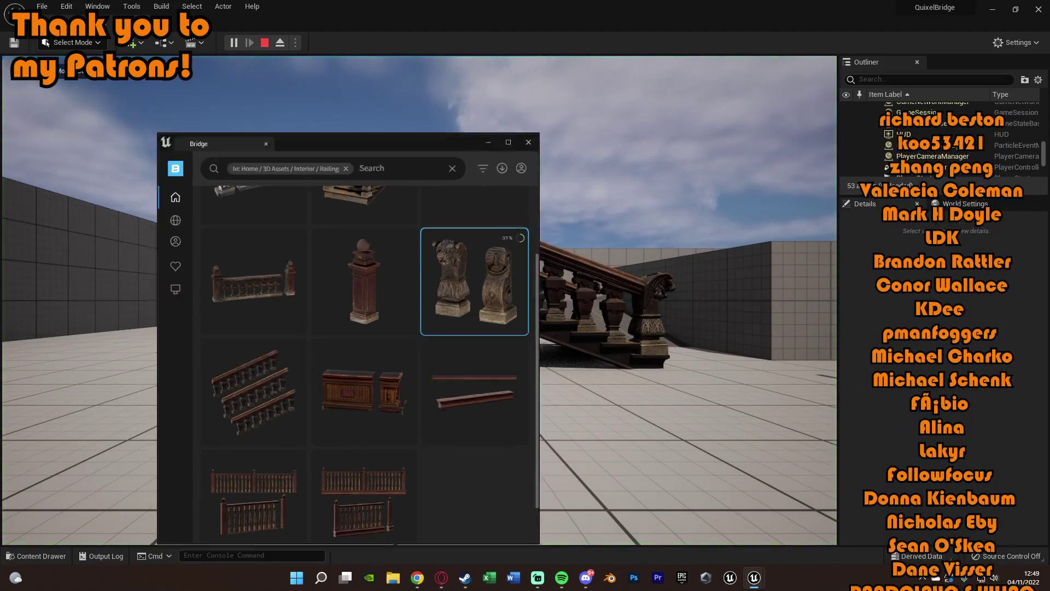
key(w)
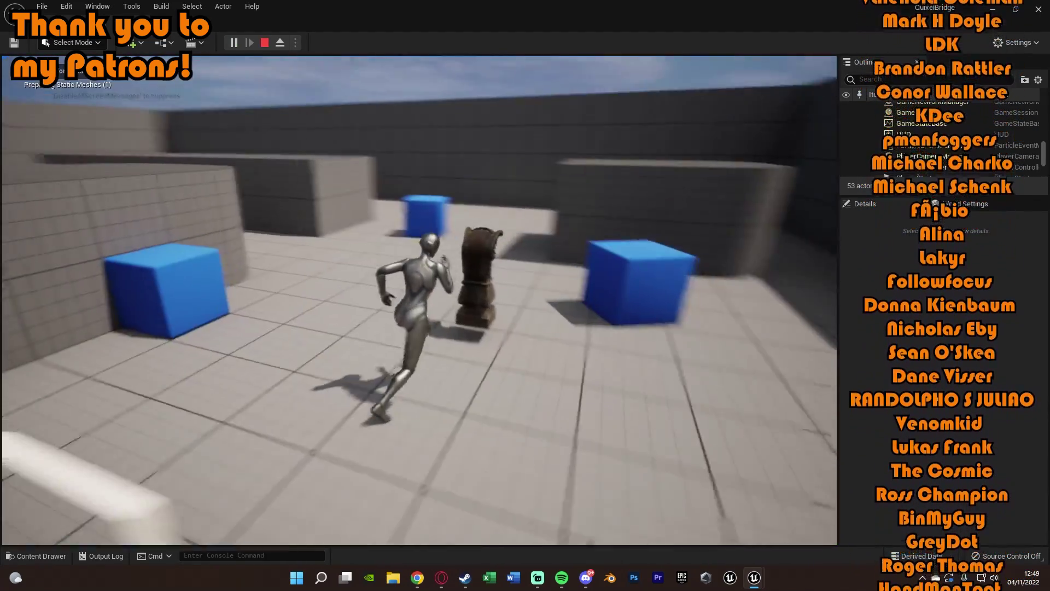
key(w)
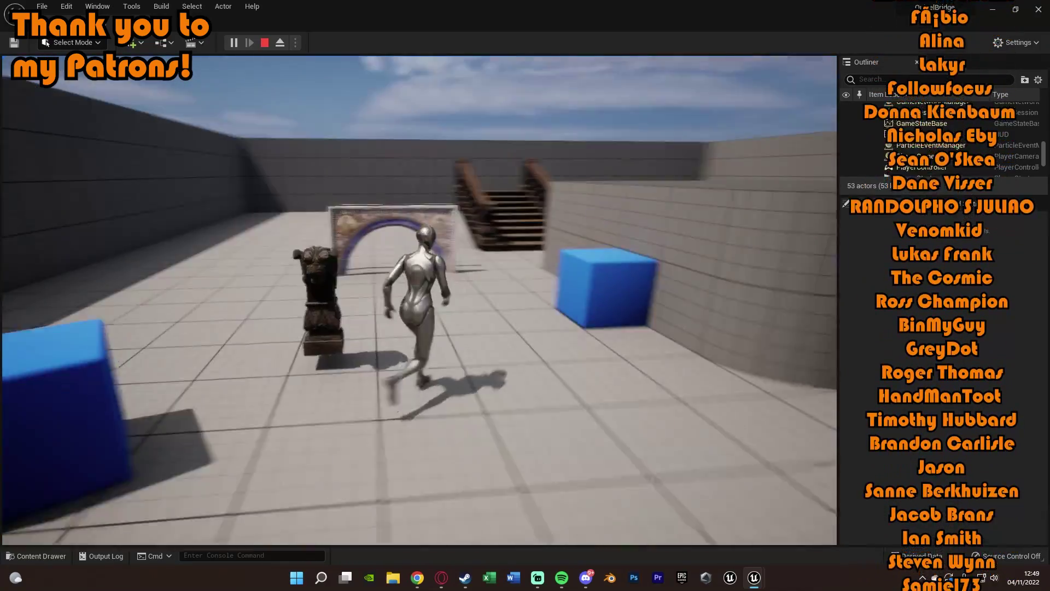
key(a)
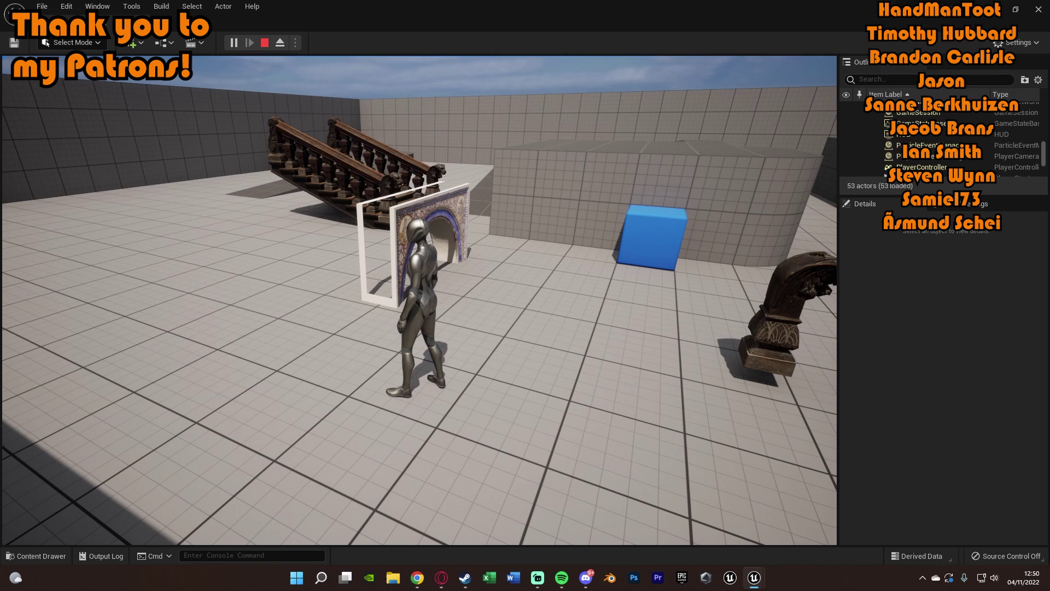
key(w)
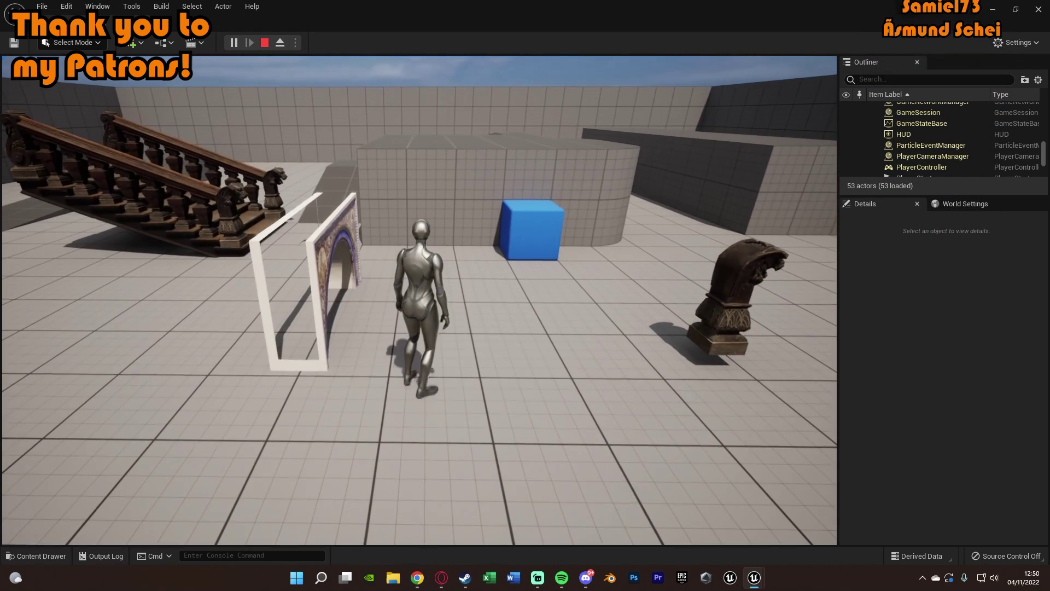